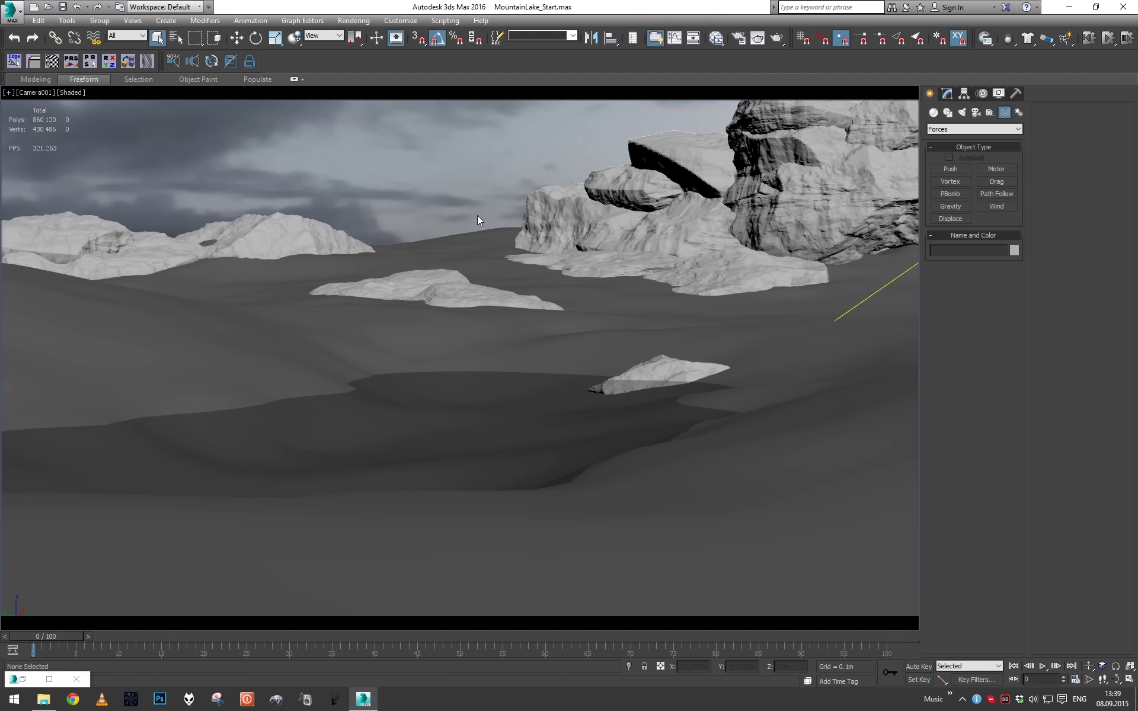
- Render Camera001 in Corona and close the test render once it reaches 30 passes
key("shift+q")
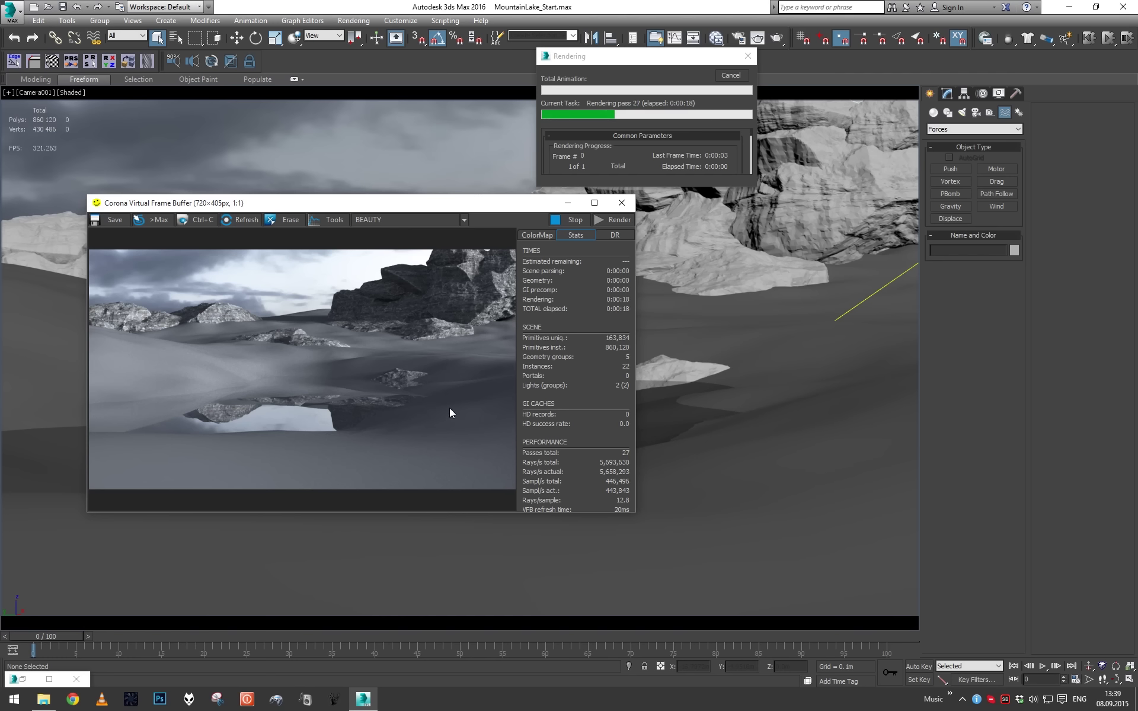
left_click(573, 220)
- Add a CoronaDisplacementMod above TurboSmooth on the terrain plane Plane001
left_click(655, 333)
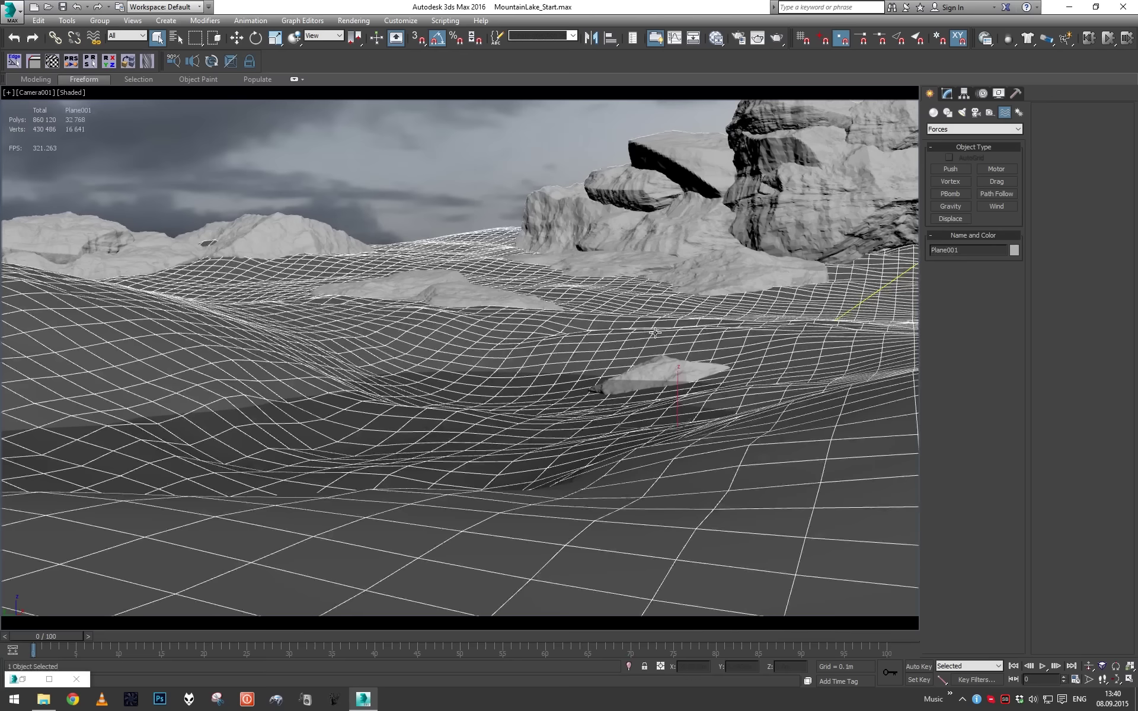
left_click(952, 95)
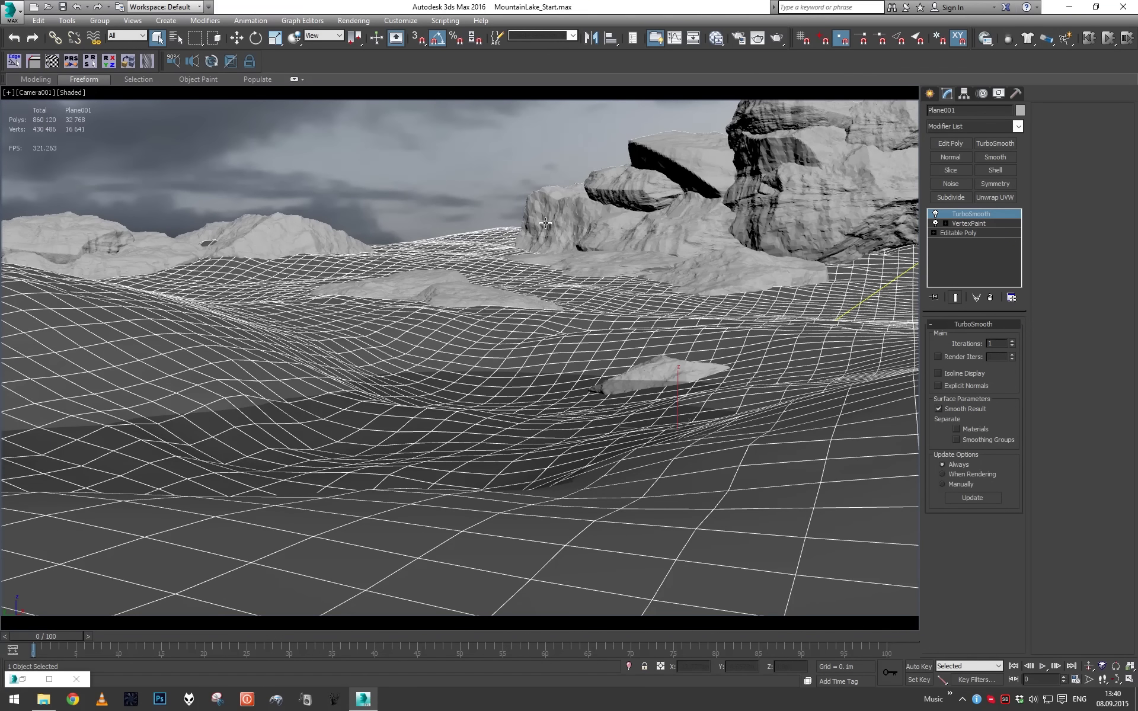
left_click(973, 127)
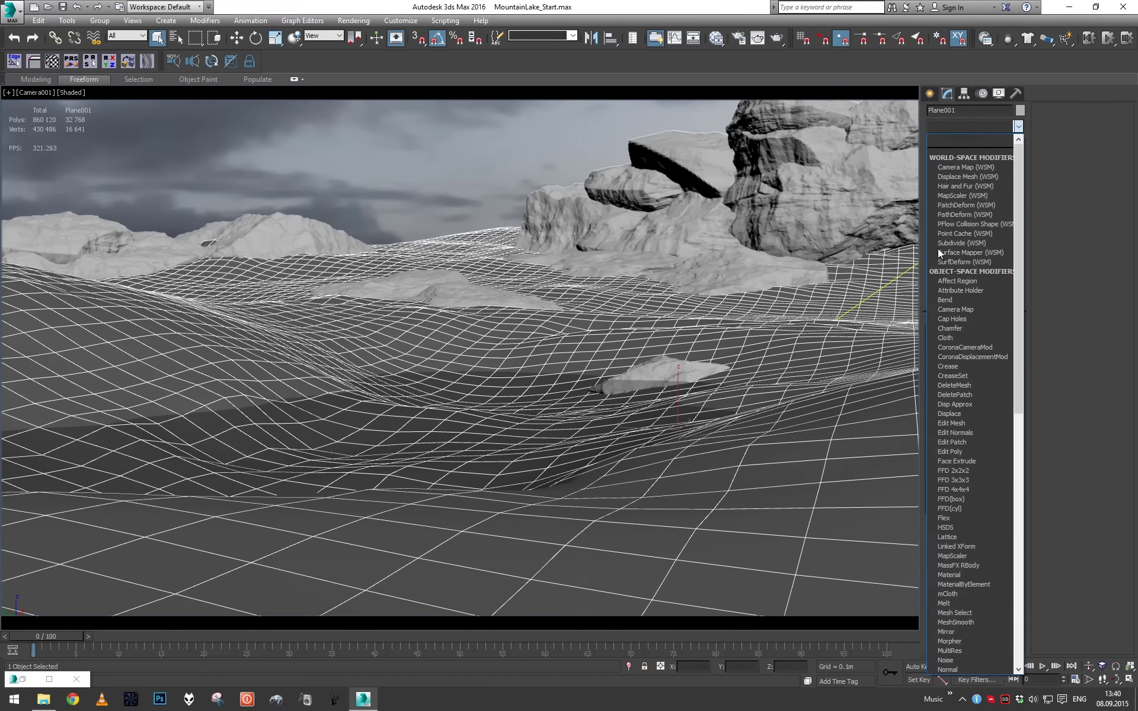
left_click(959, 357)
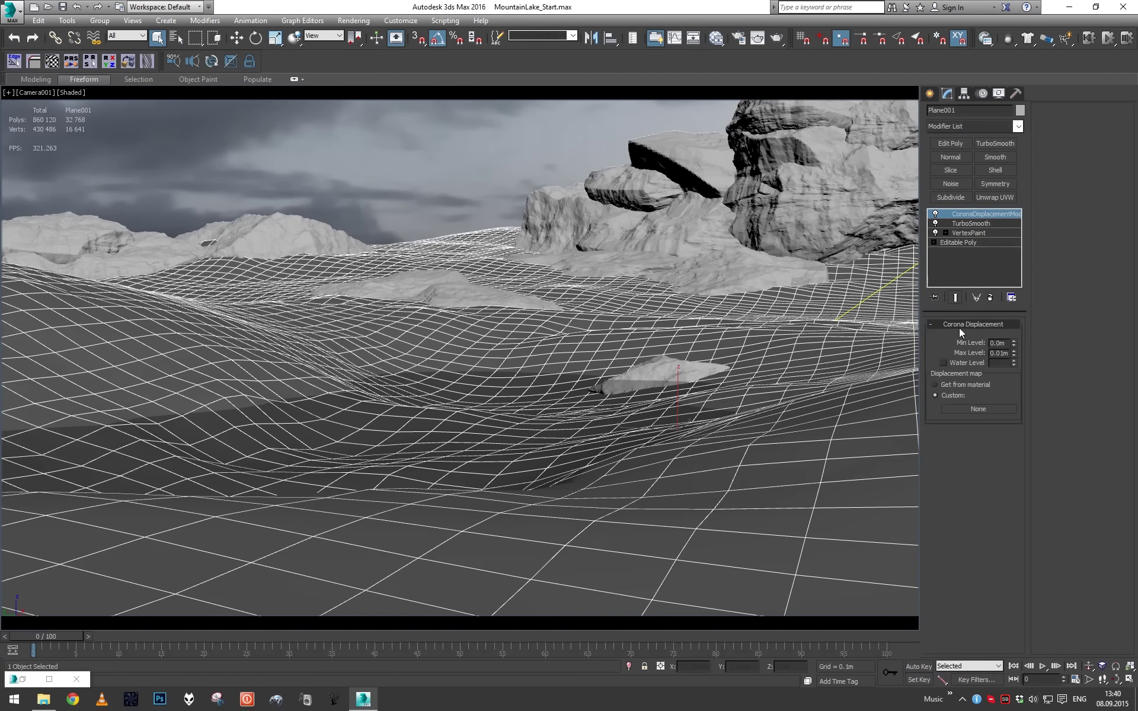
left_click(334, 618)
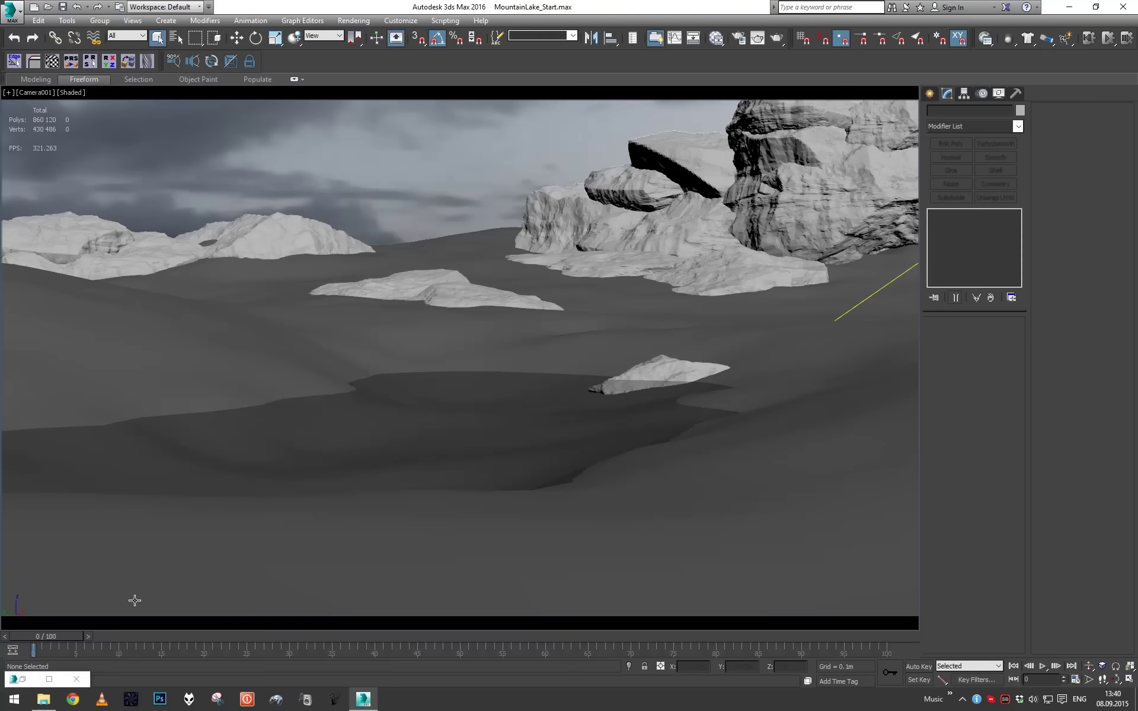
- Load Gravel0005_2_Displ.jpg as a new Bitmap node in the Slate Material Editor
left_click(22, 679)
scroll(342, 449, "up", 6)
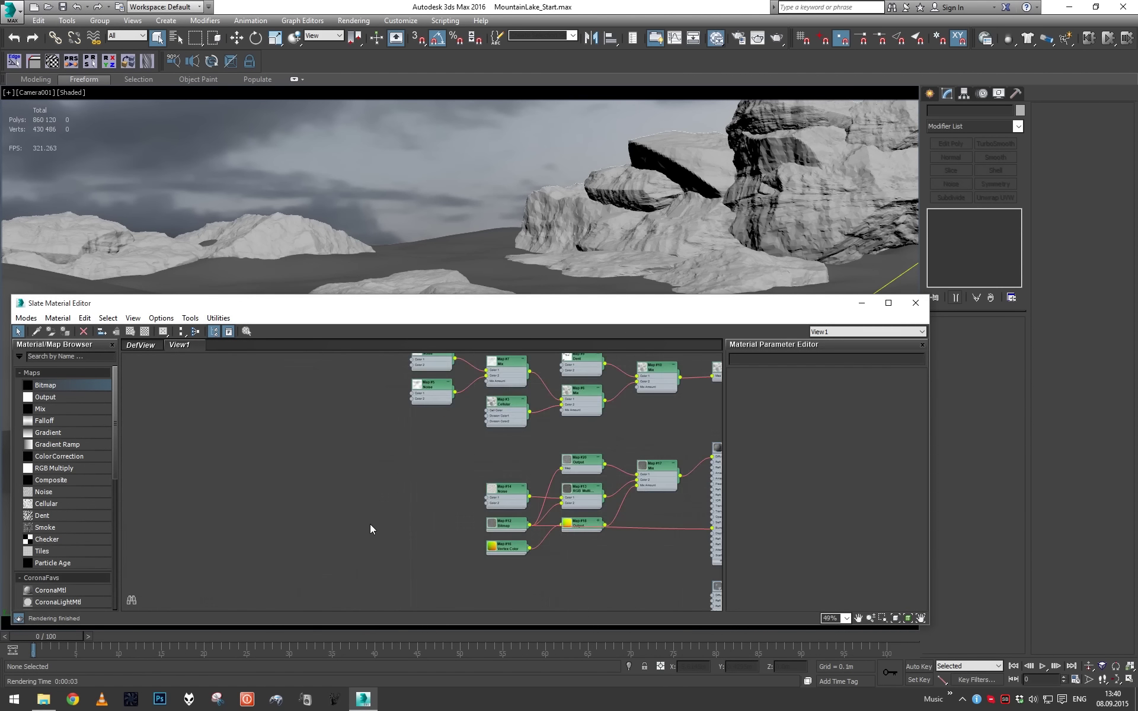
middle_click_drag(338, 490, 269, 483)
scroll(499, 398, "up", 3)
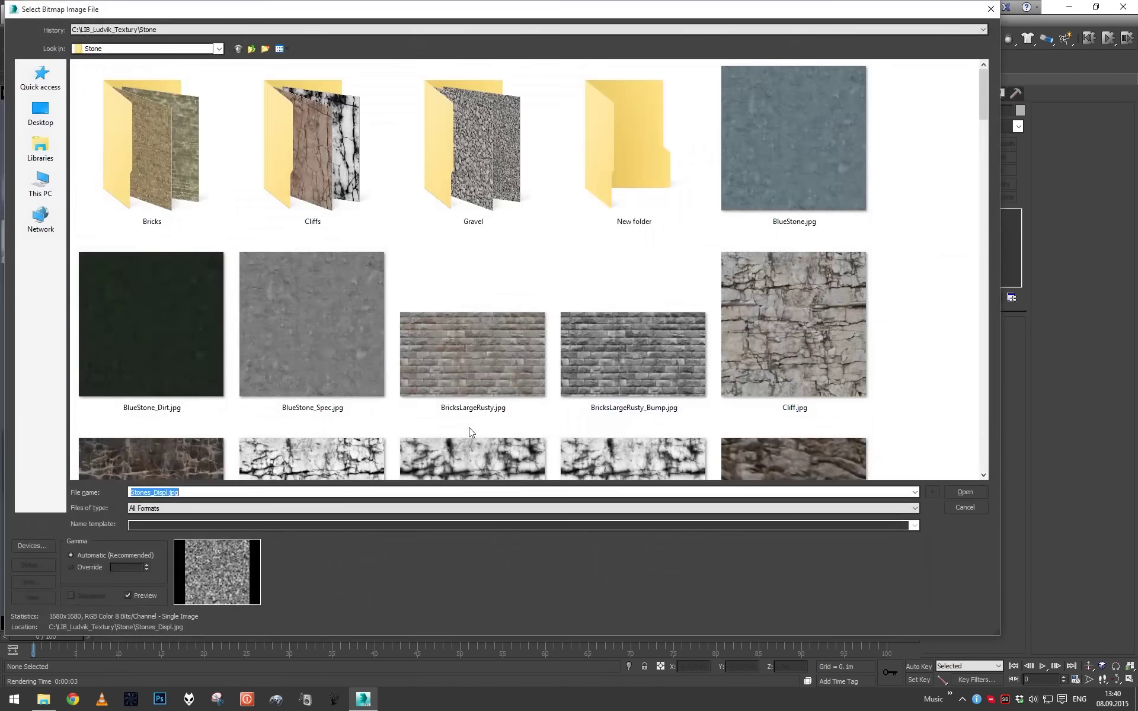
double_click(505, 156)
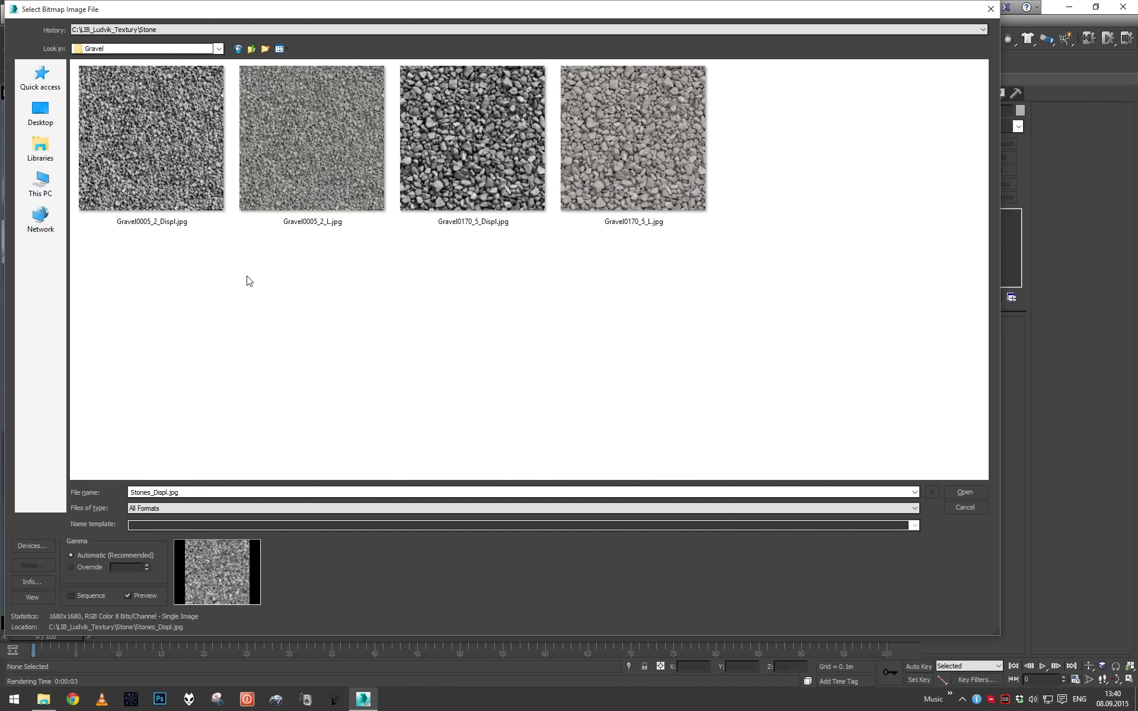
double_click(175, 177)
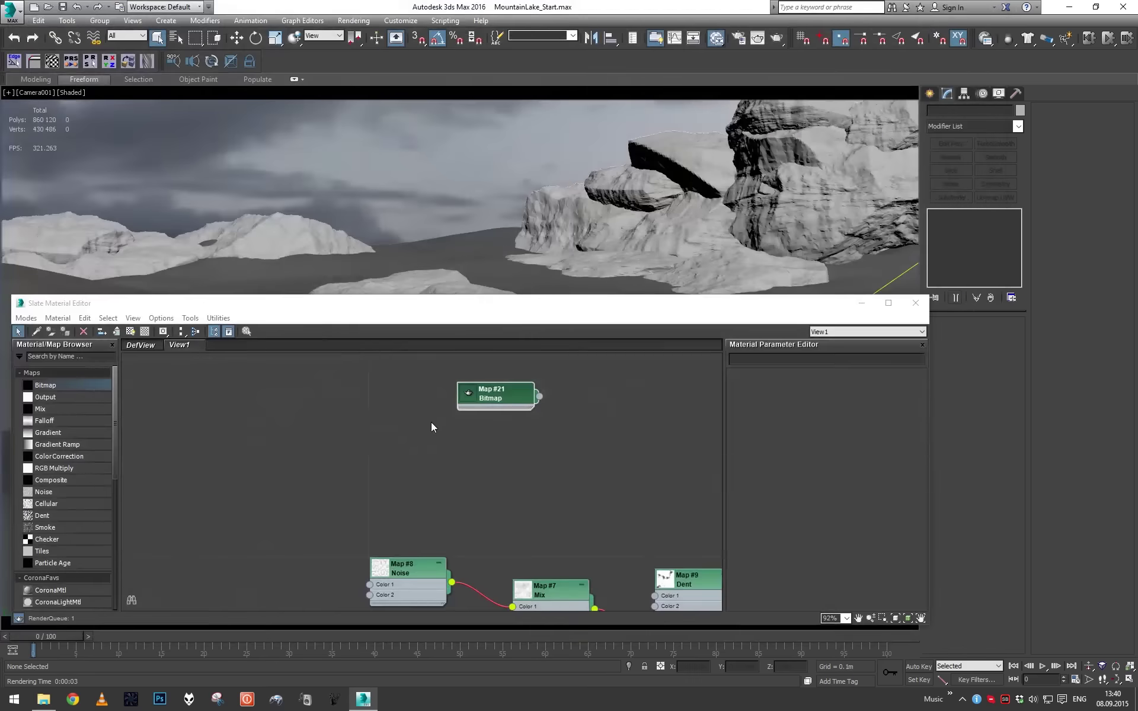
middle_click_drag(432, 422, 289, 454)
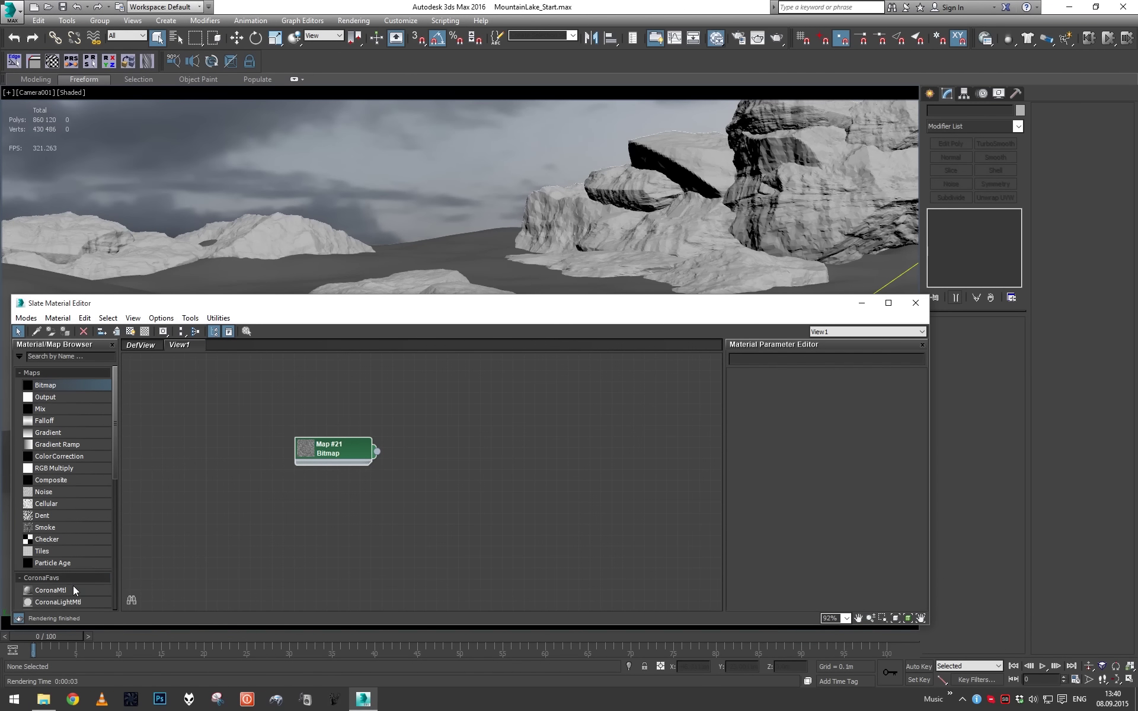
- Create a CoronaMtl with the gravel bitmap in Diffuse color and apply it to the terrain
left_click_drag(73, 589, 480, 516)
double_click(497, 462)
scroll(439, 462, "up", 2)
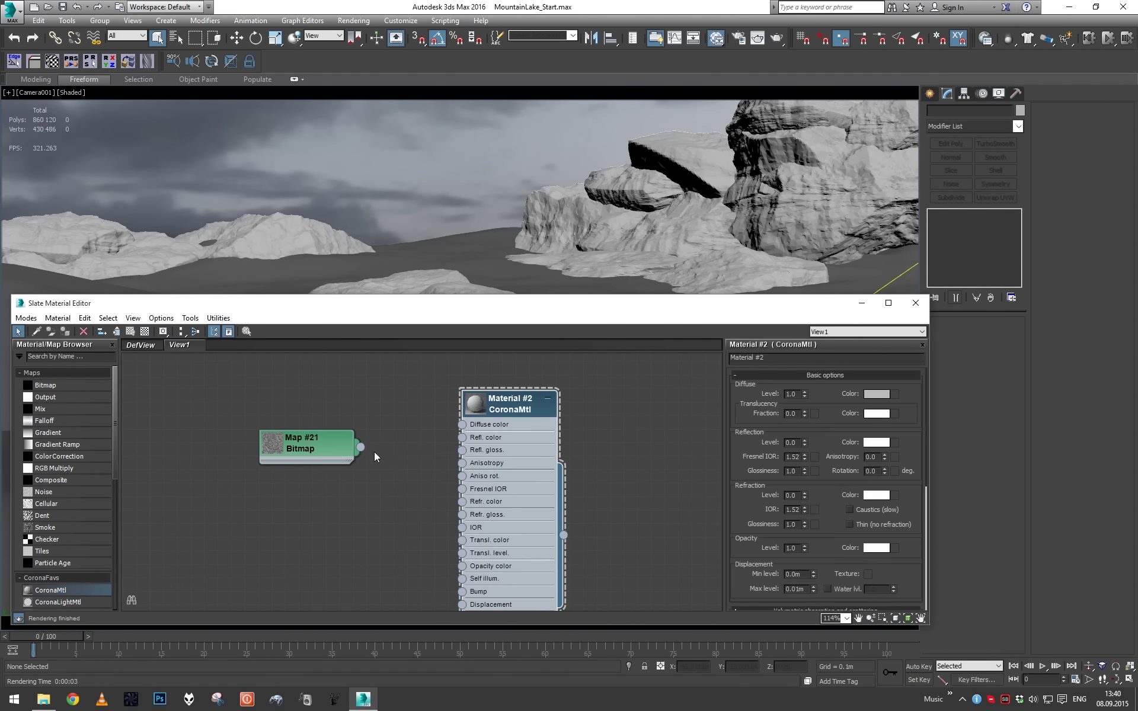
left_click_drag(423, 435, 462, 425)
left_click(474, 249)
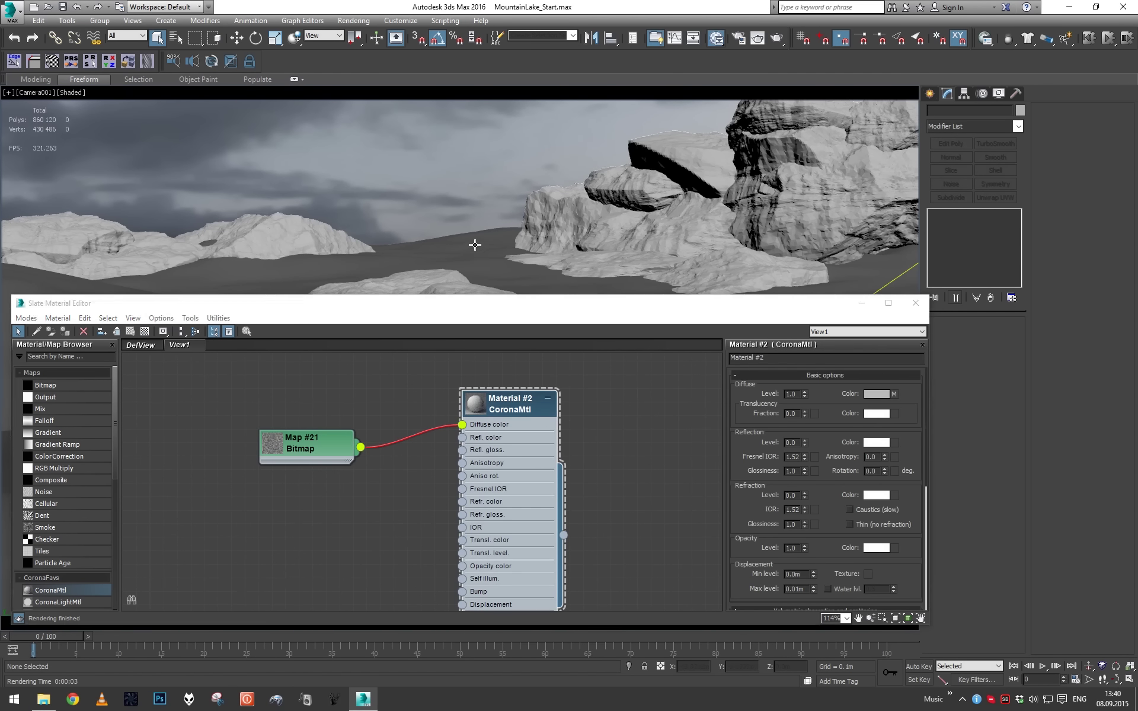
left_click(497, 456)
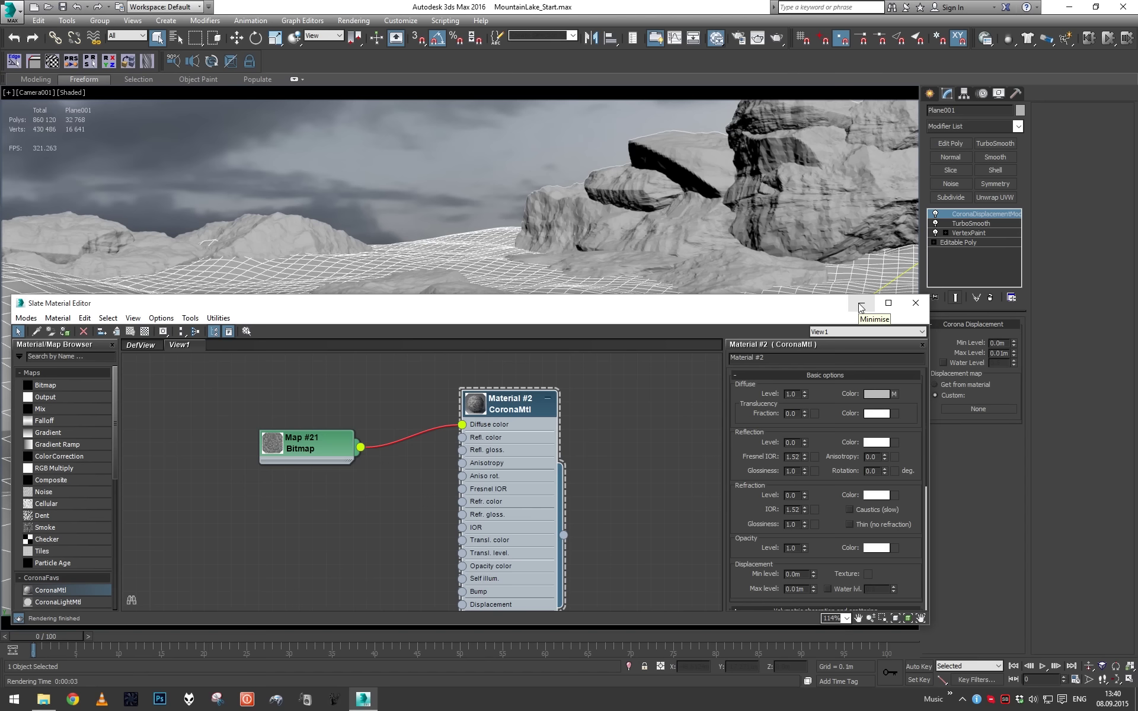
- Raise the gravel map's tiling to 10, then 30, checking the terrain after each
double_click(301, 455)
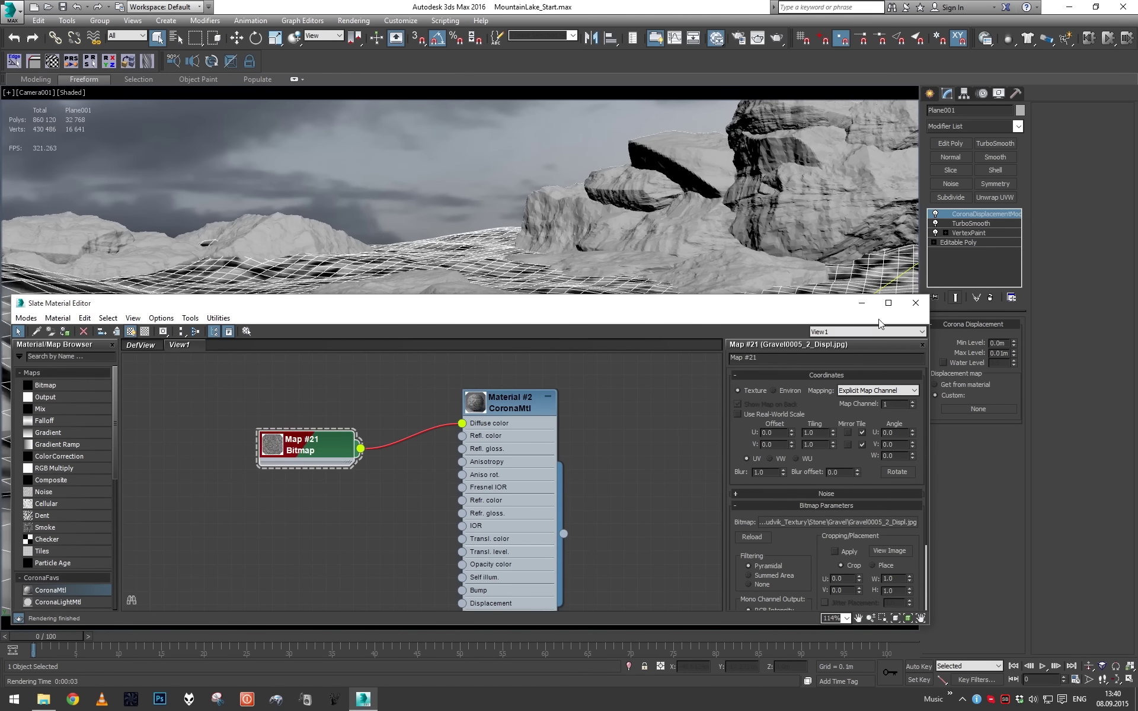
left_click(860, 306)
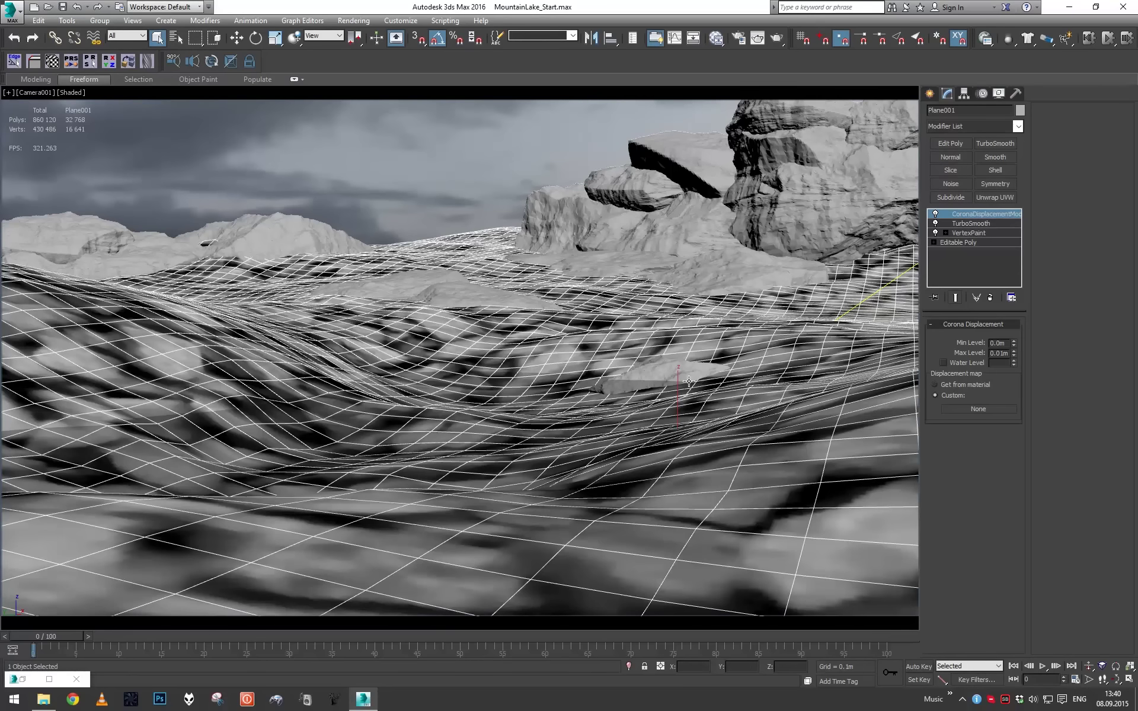
key("F4")
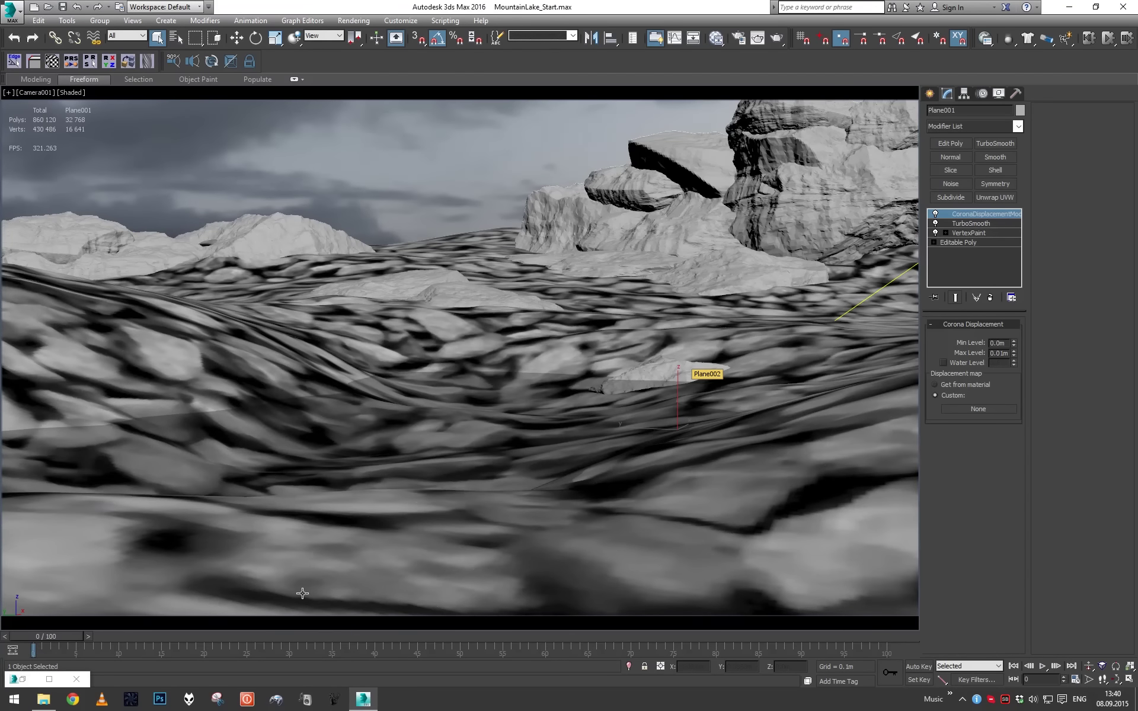
left_click(29, 680)
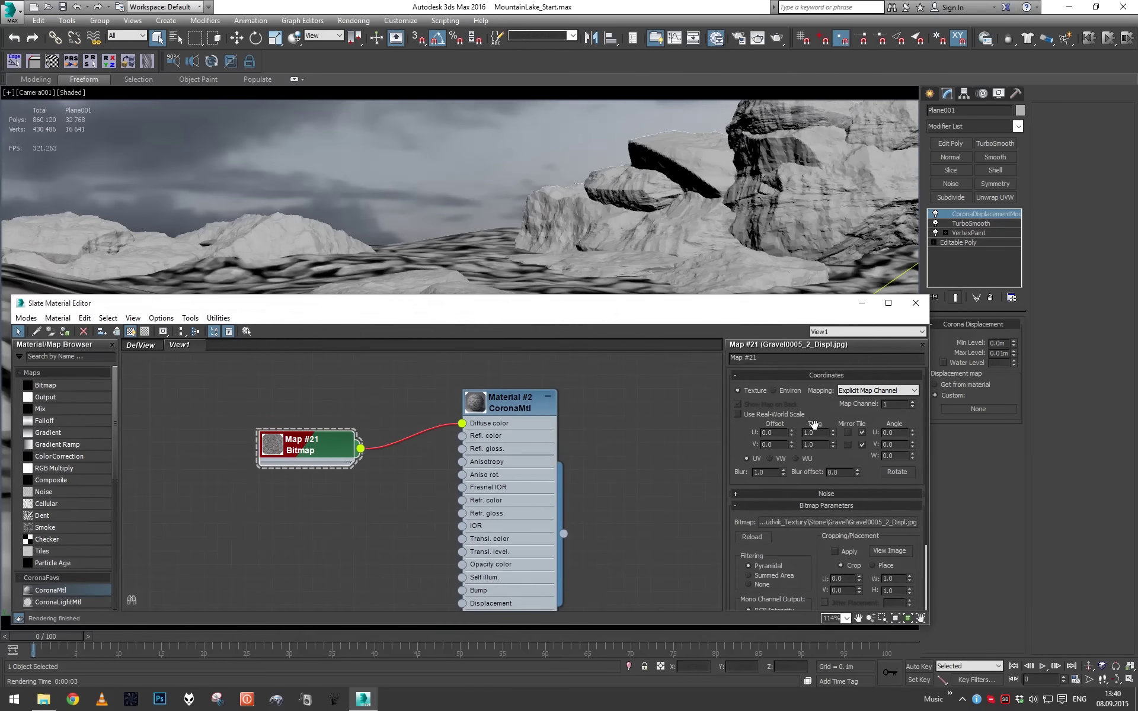
key("Return")
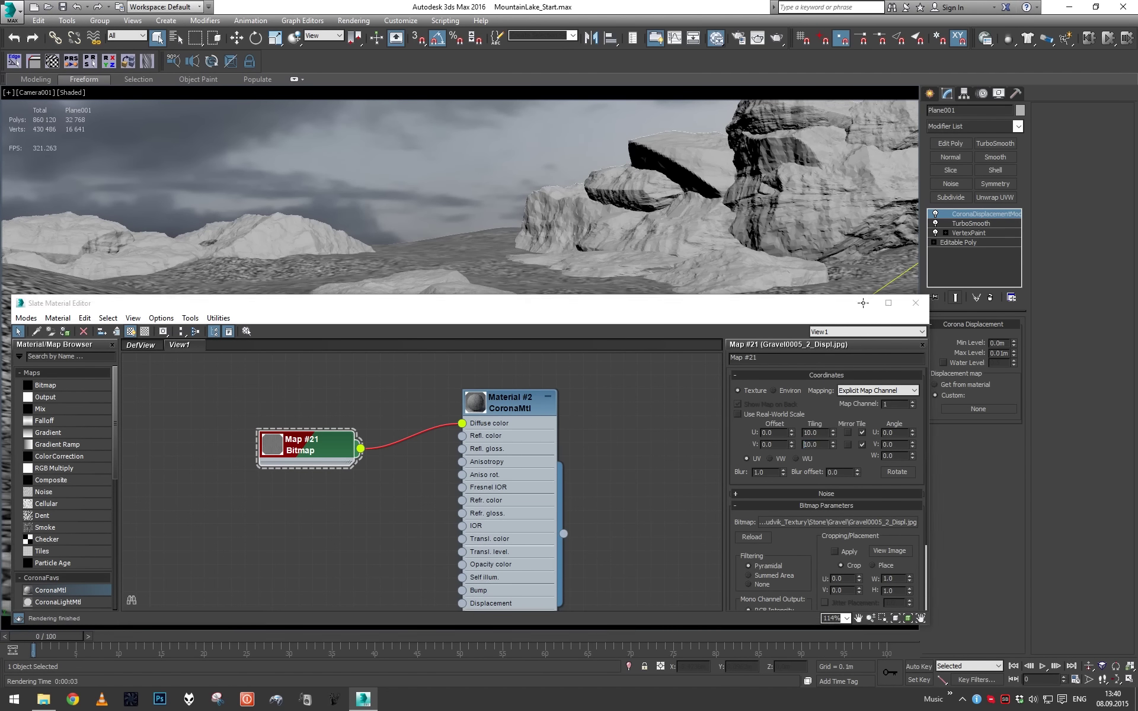
left_click(862, 303)
left_click(29, 681)
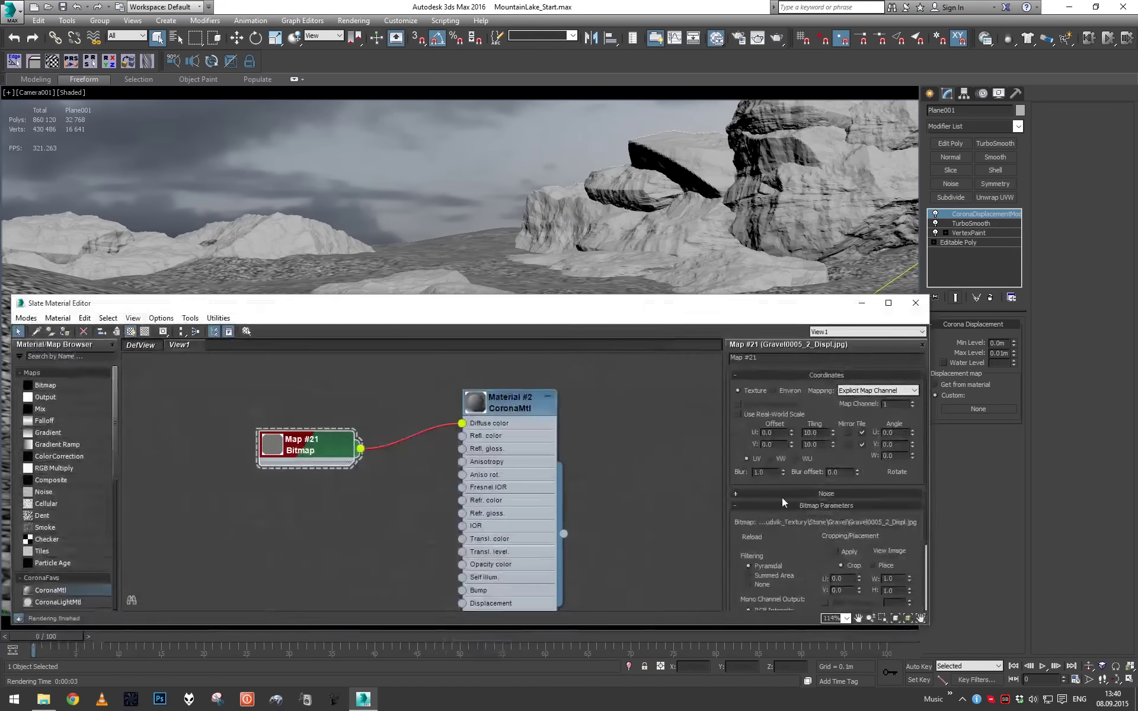
double_click(816, 445)
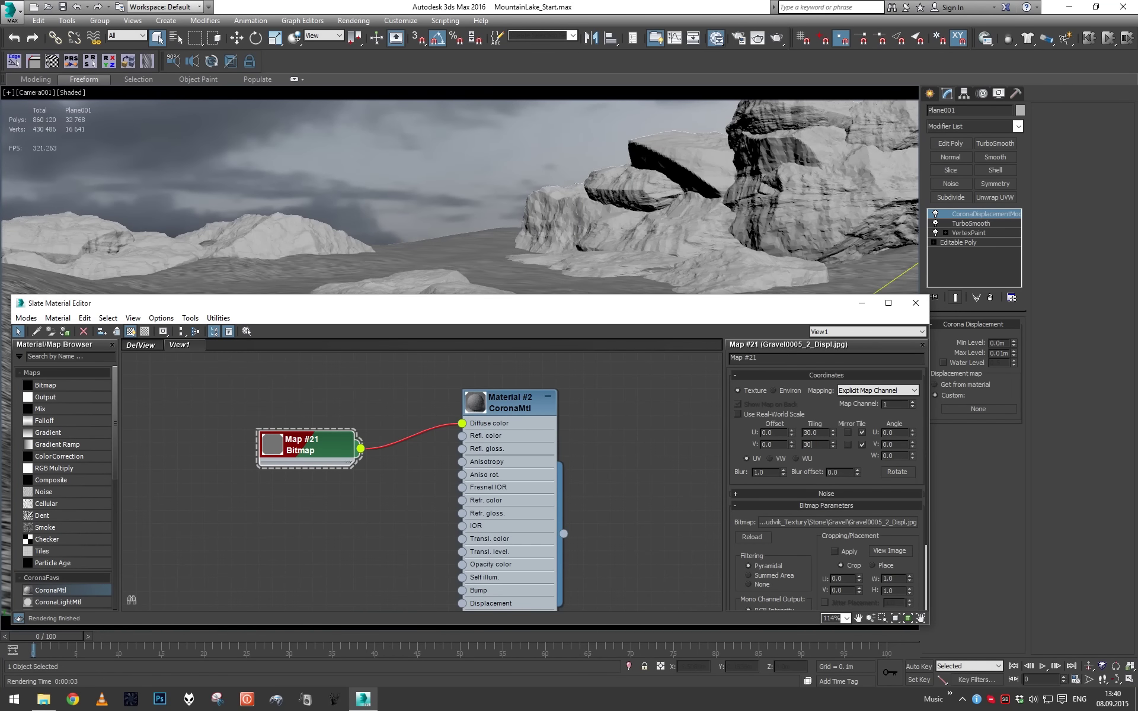
type("30")
key("Return")
left_click(862, 303)
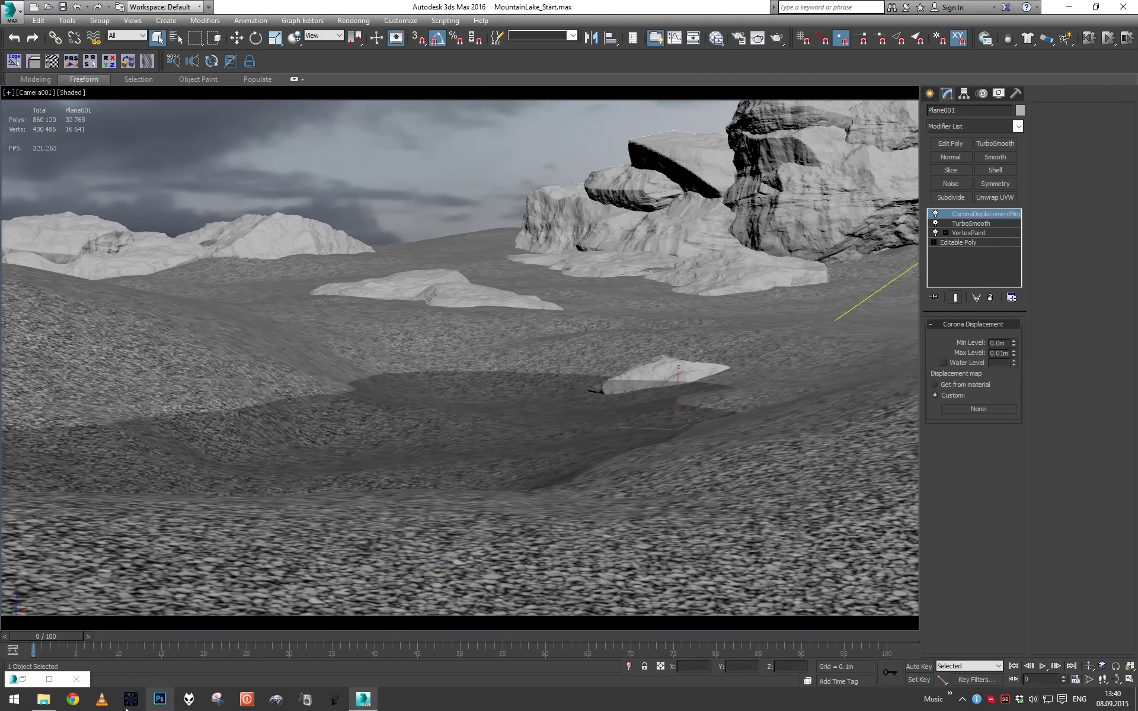
left_click(81, 683)
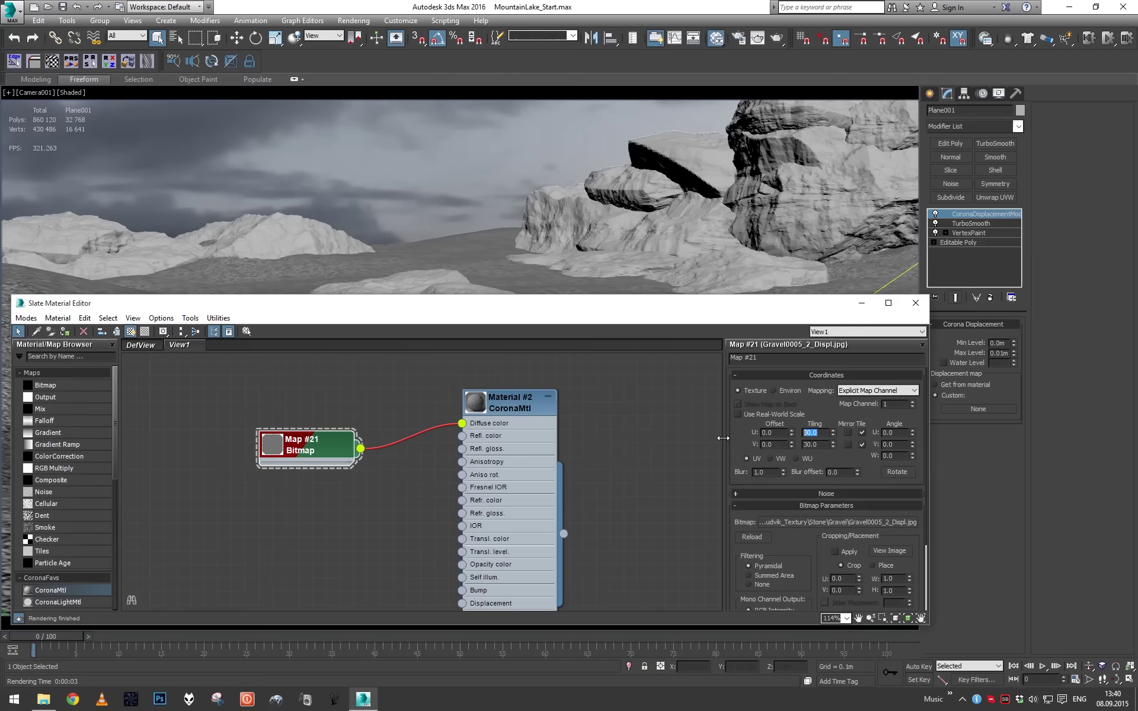
- Set the gravel map's U/V tiling to 50 × 50 and blur to 0.1
type("50")
key("Tab")
type("50")
double_click(761, 472)
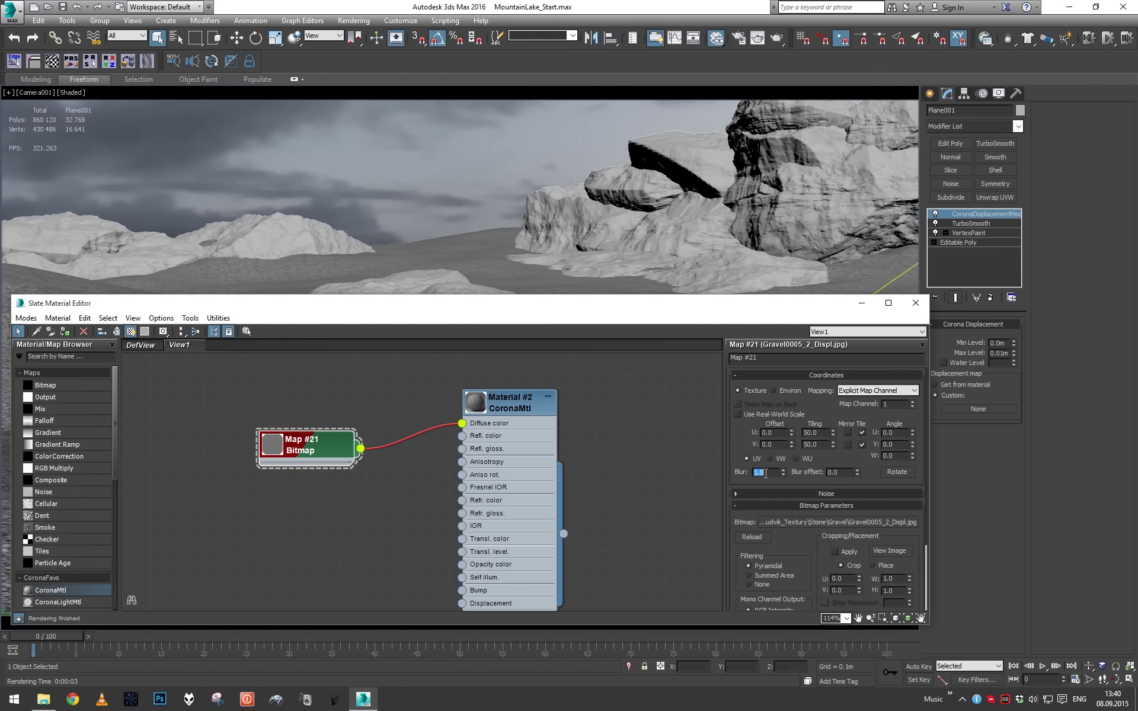
type("0.1")
key("Return")
left_click(862, 303)
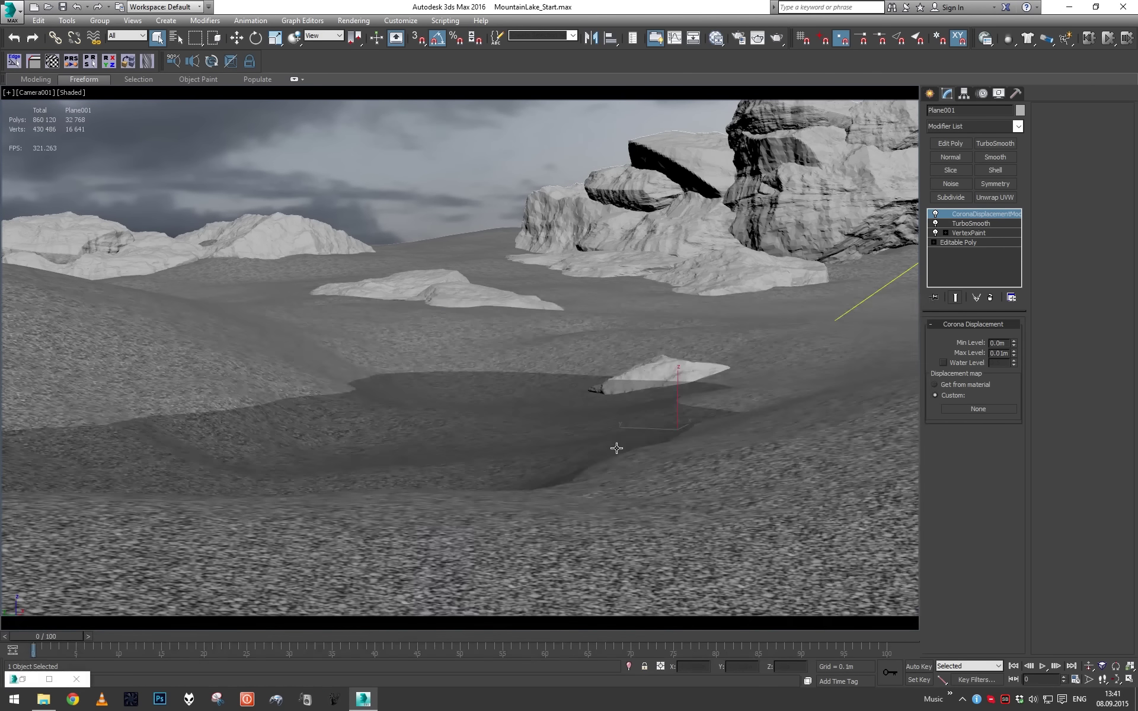
left_click(23, 679)
- Unwire Map #21, set the diffuse value to 64 grey, and rename the material Gravel
left_click_drag(464, 423, 415, 433)
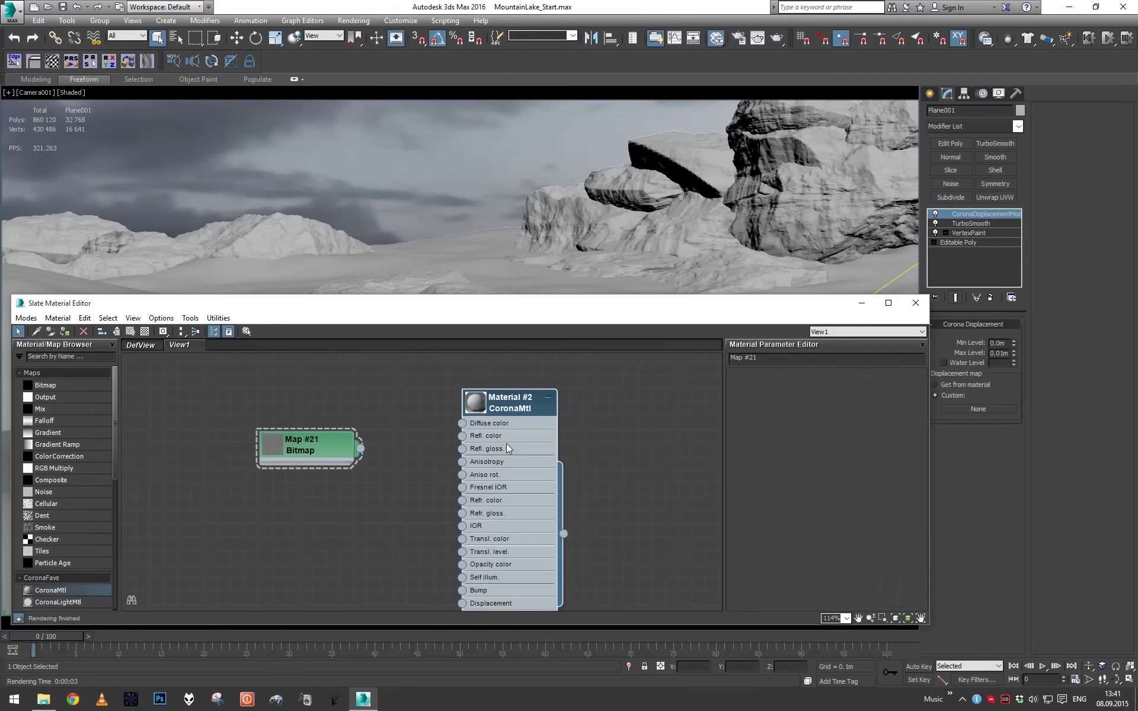
double_click(508, 449)
left_click(869, 397)
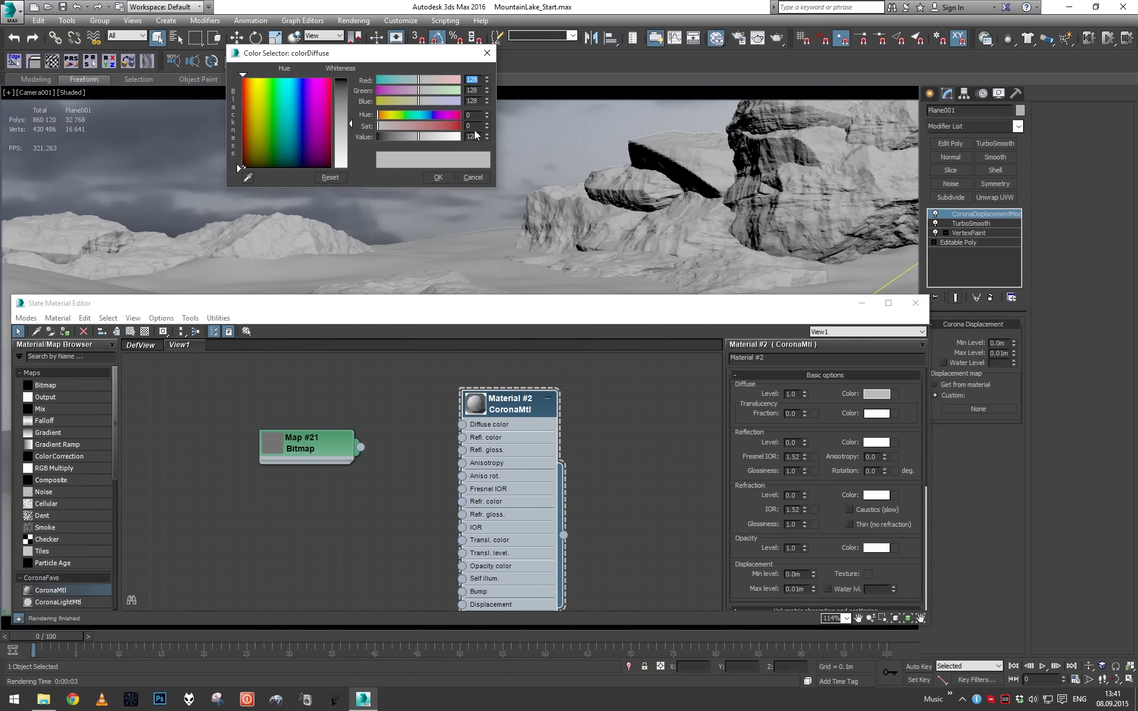
type("64")
left_click(438, 177)
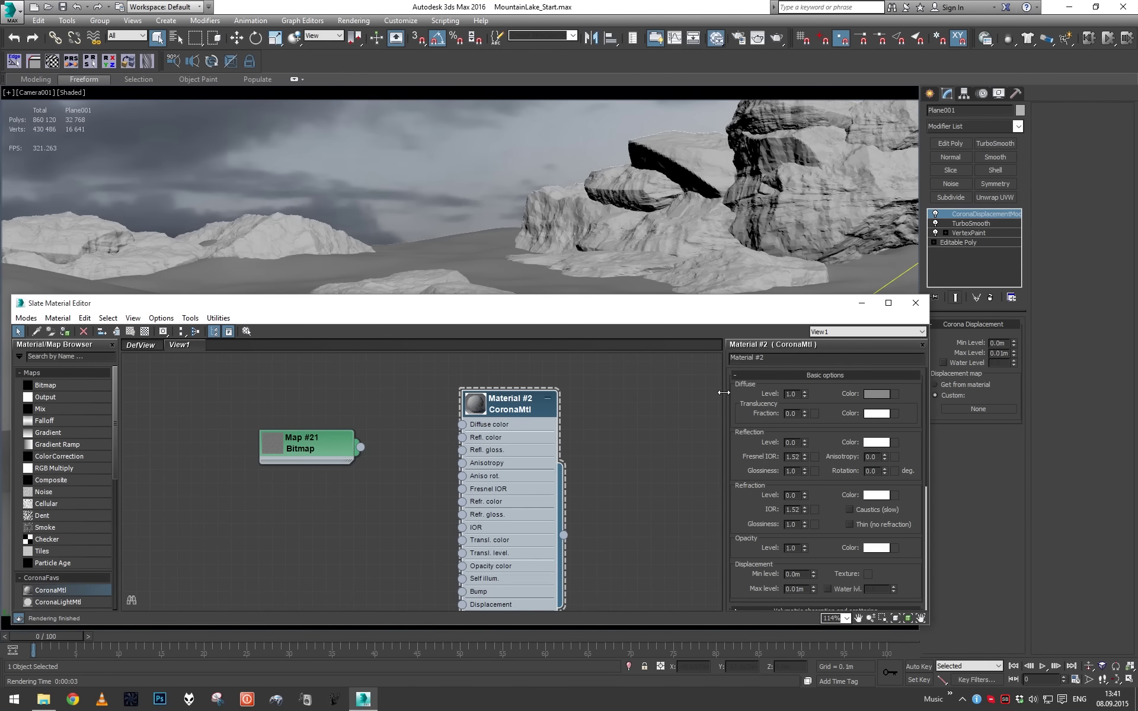
triple_click(754, 358)
type("Gravel")
- Instance the gravel bitmap into the Corona displacement map slot and render the camera view
left_click_drag(360, 448, 969, 407)
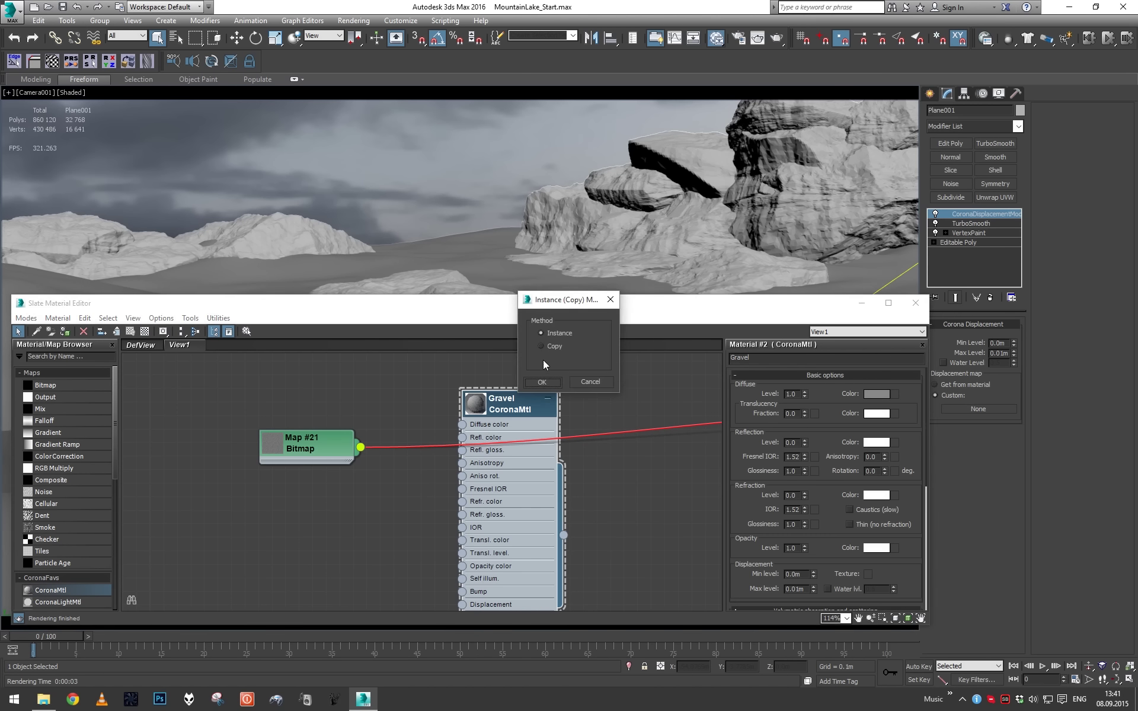
left_click(544, 383)
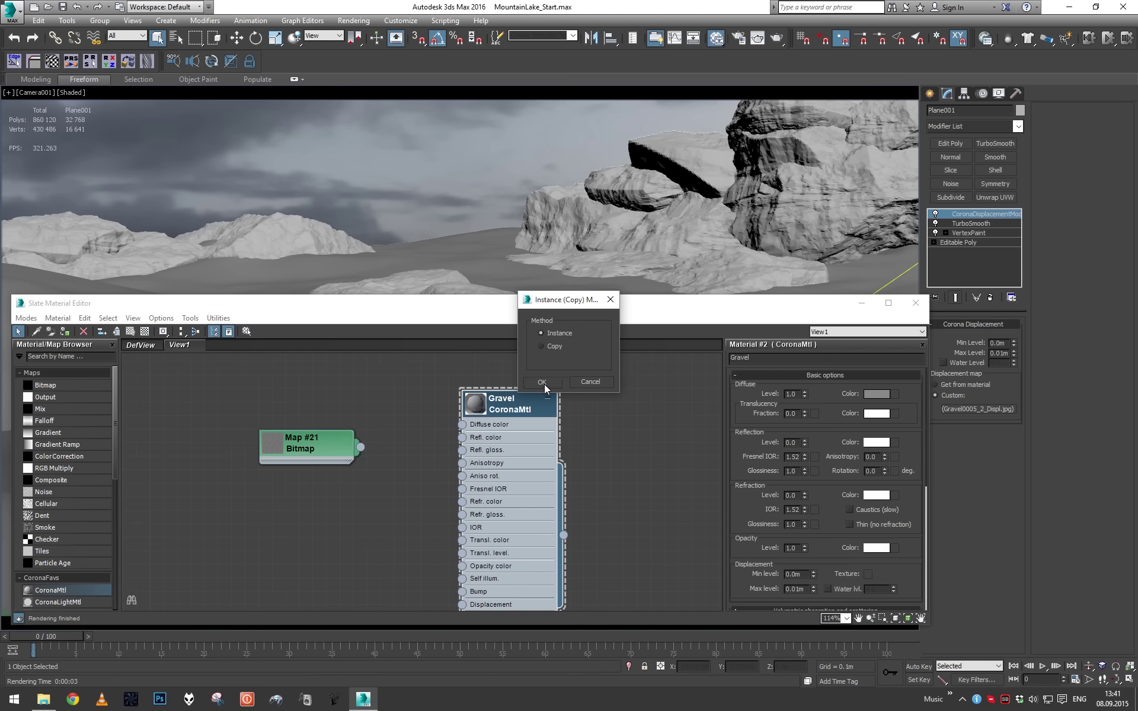
left_click(865, 306)
left_click(457, 188)
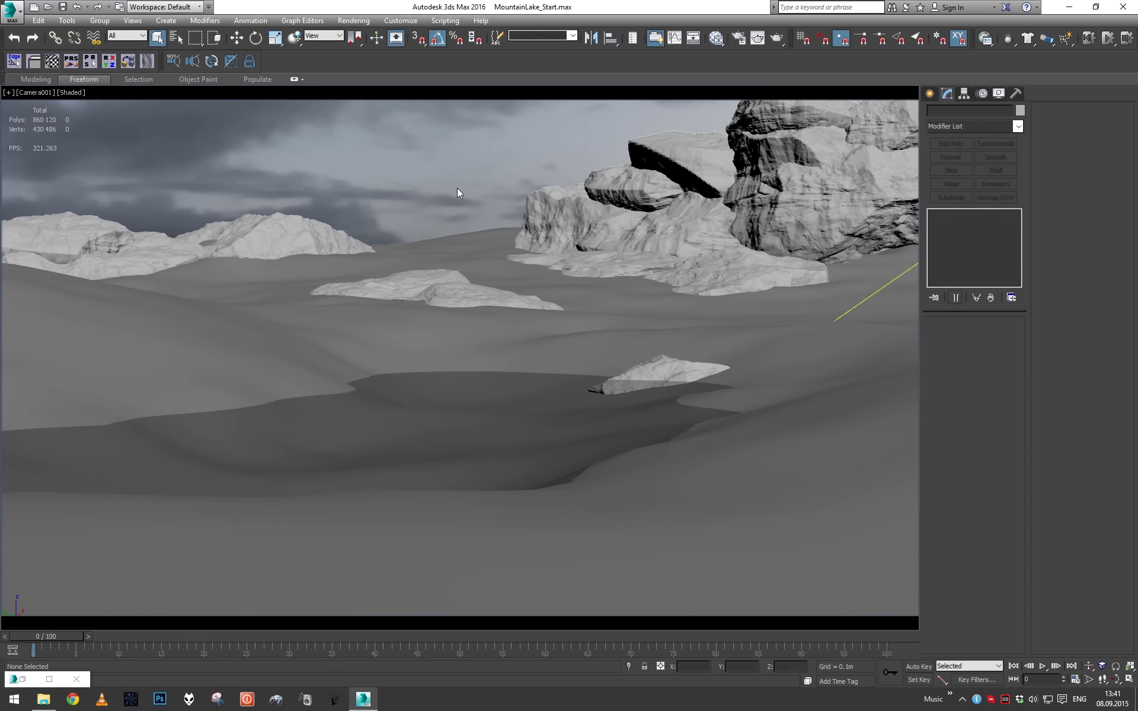
key("shift+q")
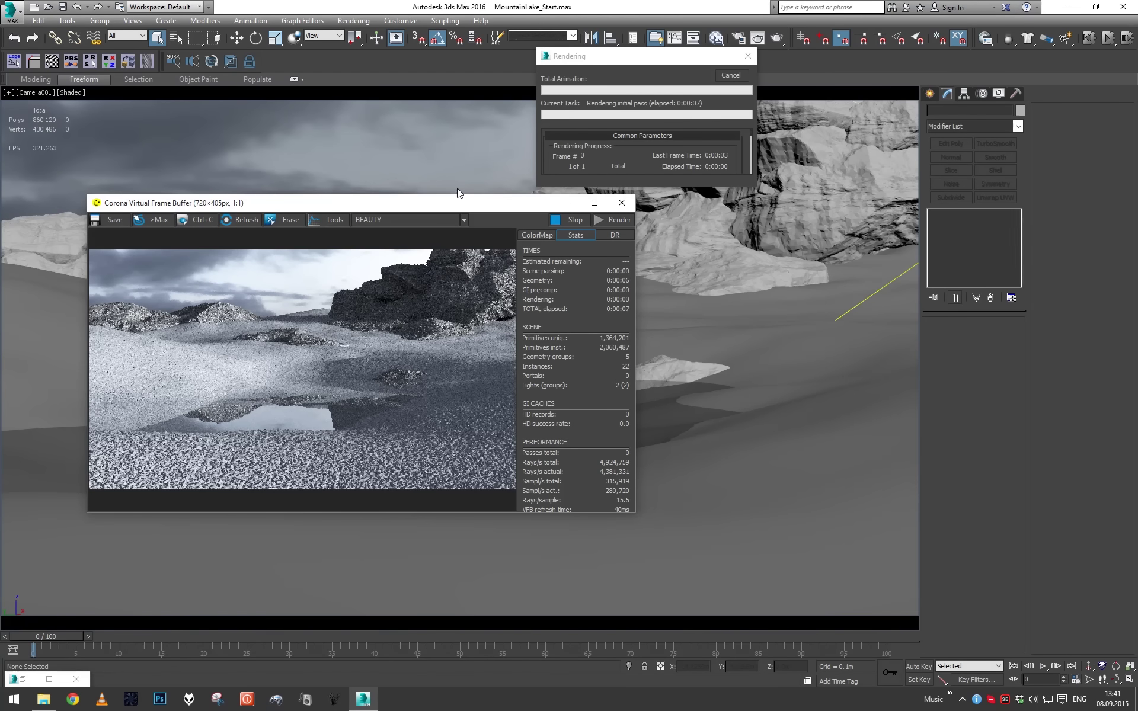
- Inspect the displaced gravel render up close, stop it at 17 passes, and open Render Setup
left_click_drag(439, 205, 523, 201)
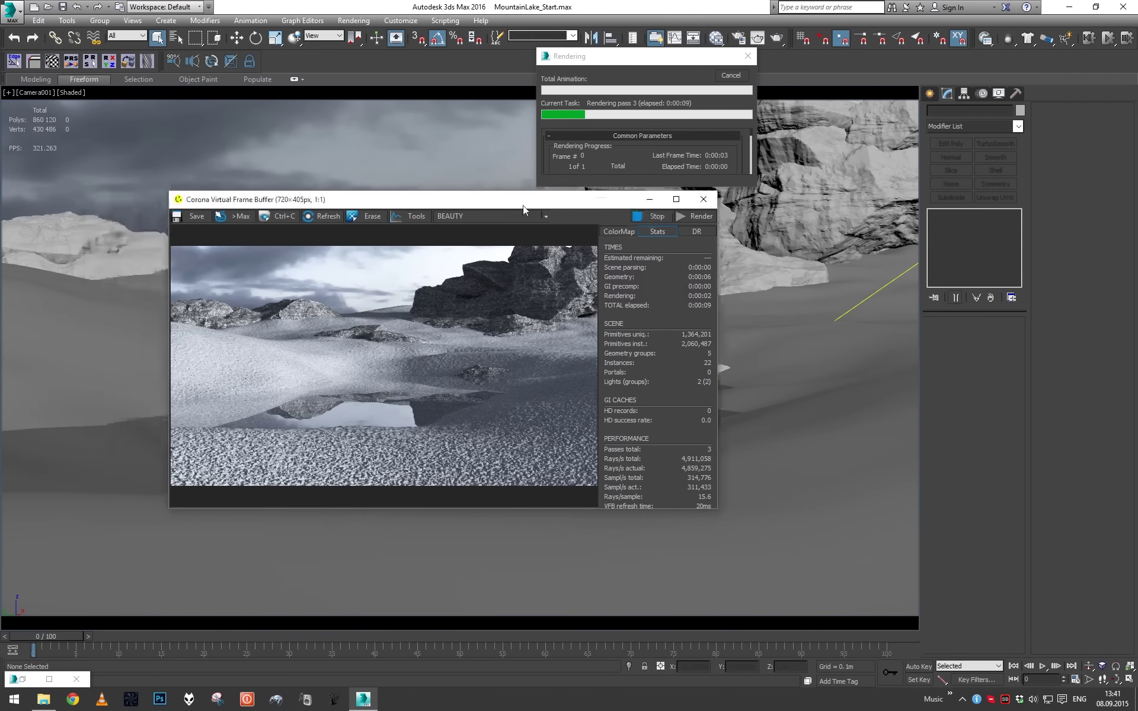
scroll(443, 397, "up", 2)
scroll(491, 367, "up", 1)
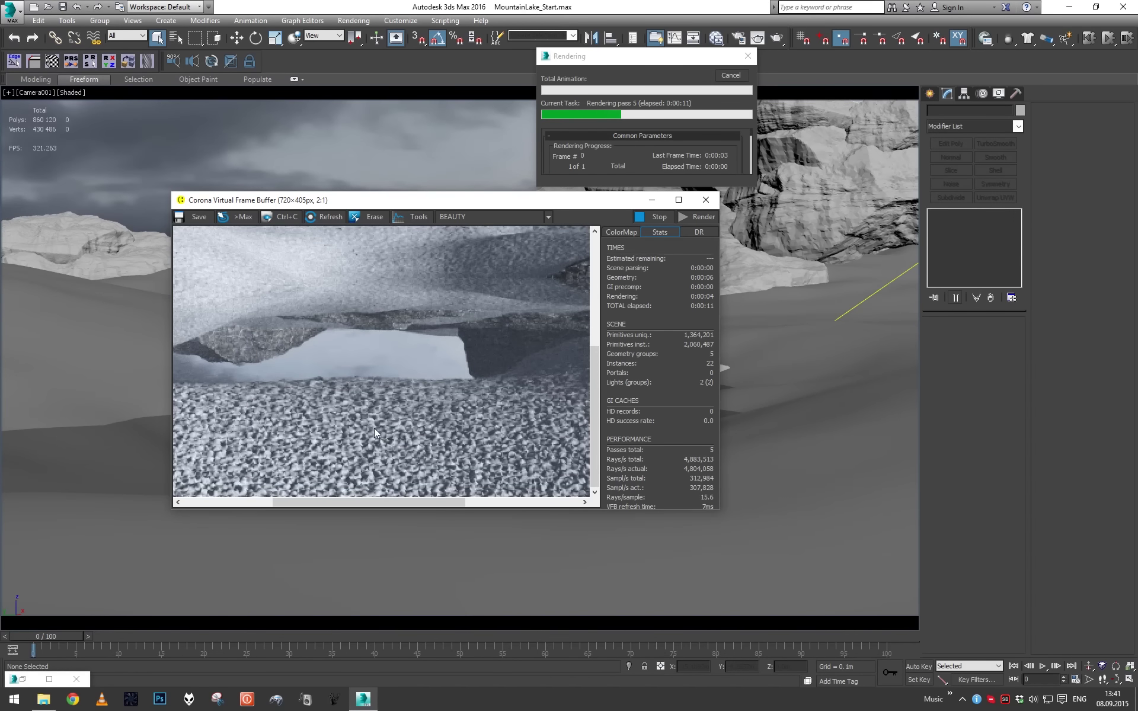
scroll(375, 428, "down", 3)
scroll(335, 449, "up", 2)
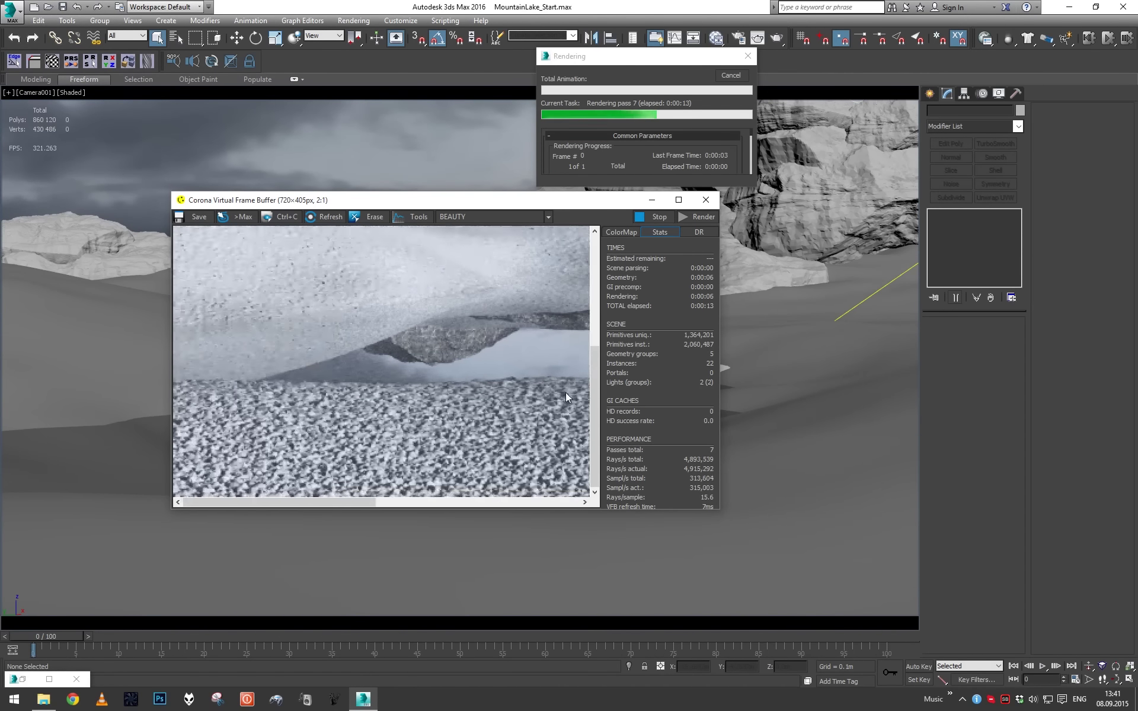
scroll(408, 402, "down", 2)
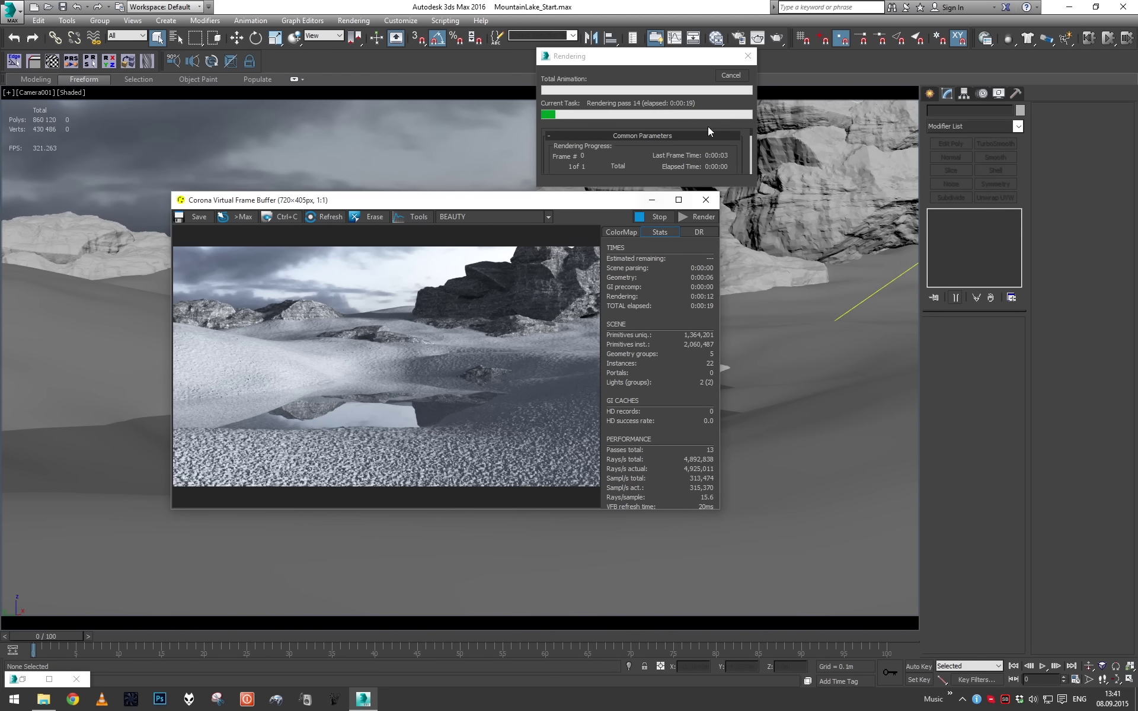
left_click(730, 77)
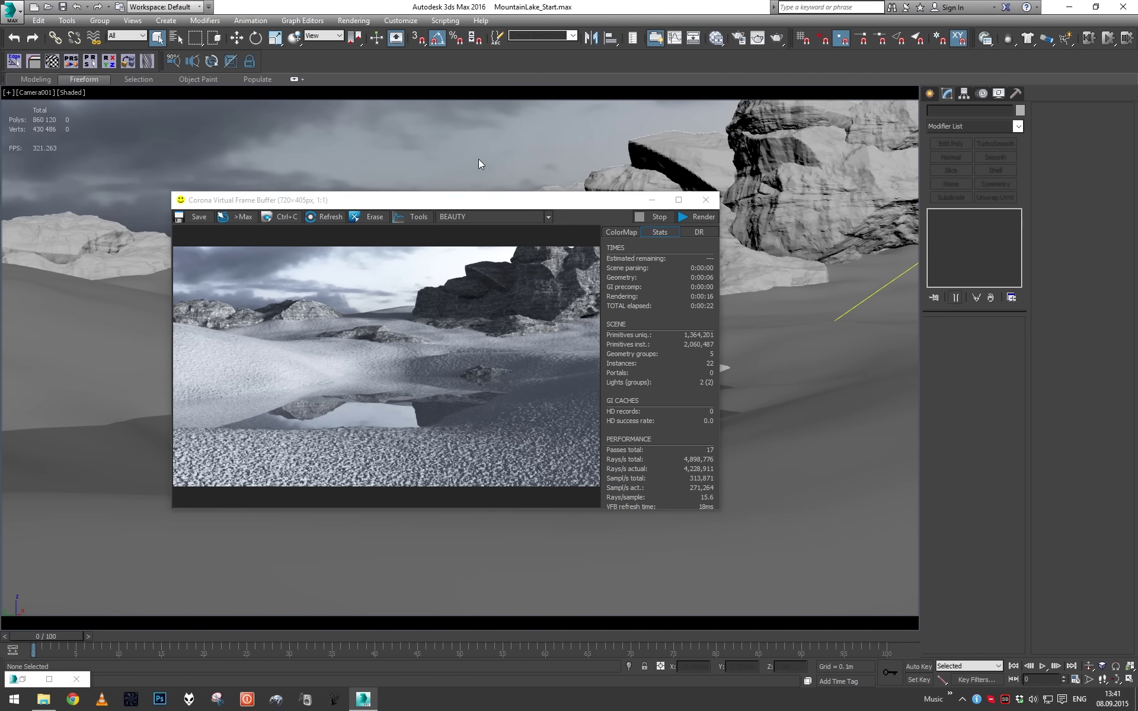
left_click(738, 37)
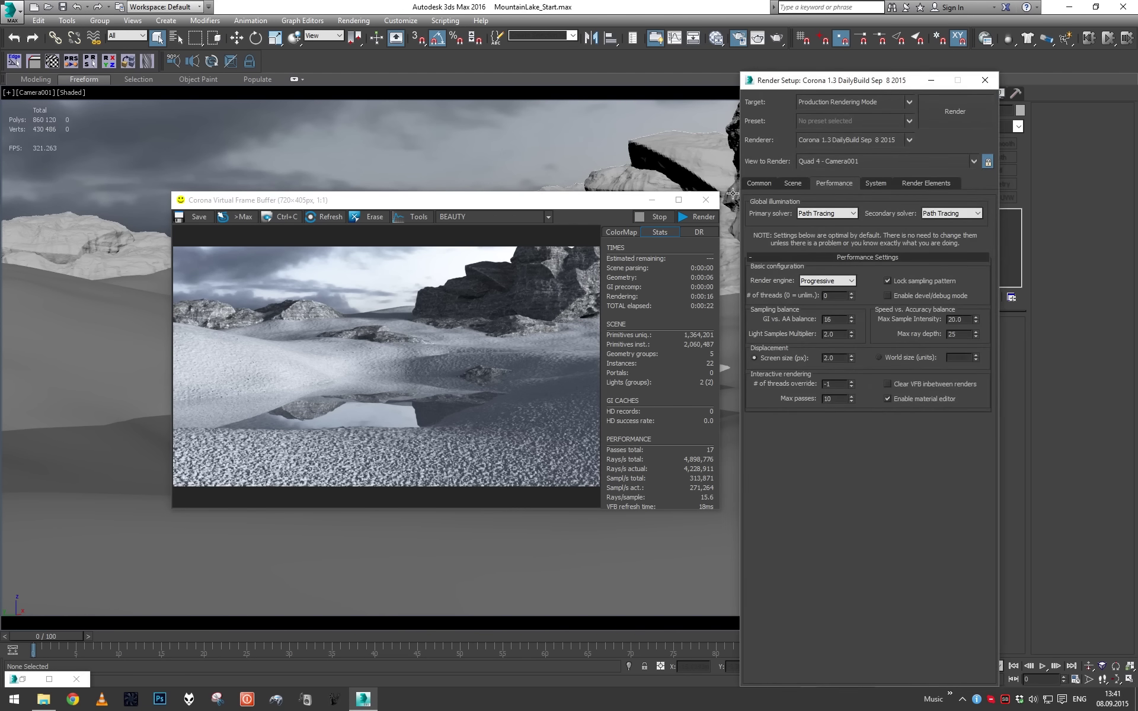
- Set the output width to 900 and start a new 900×506 render
double_click(833, 350)
type("900")
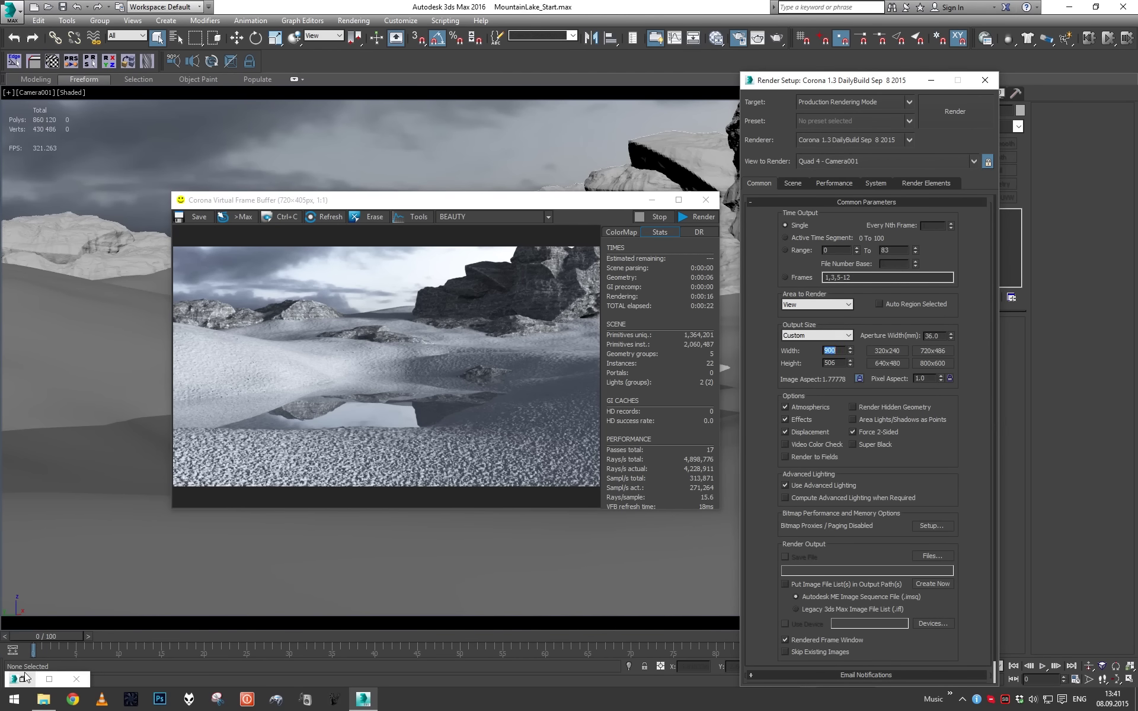
left_click(23, 679)
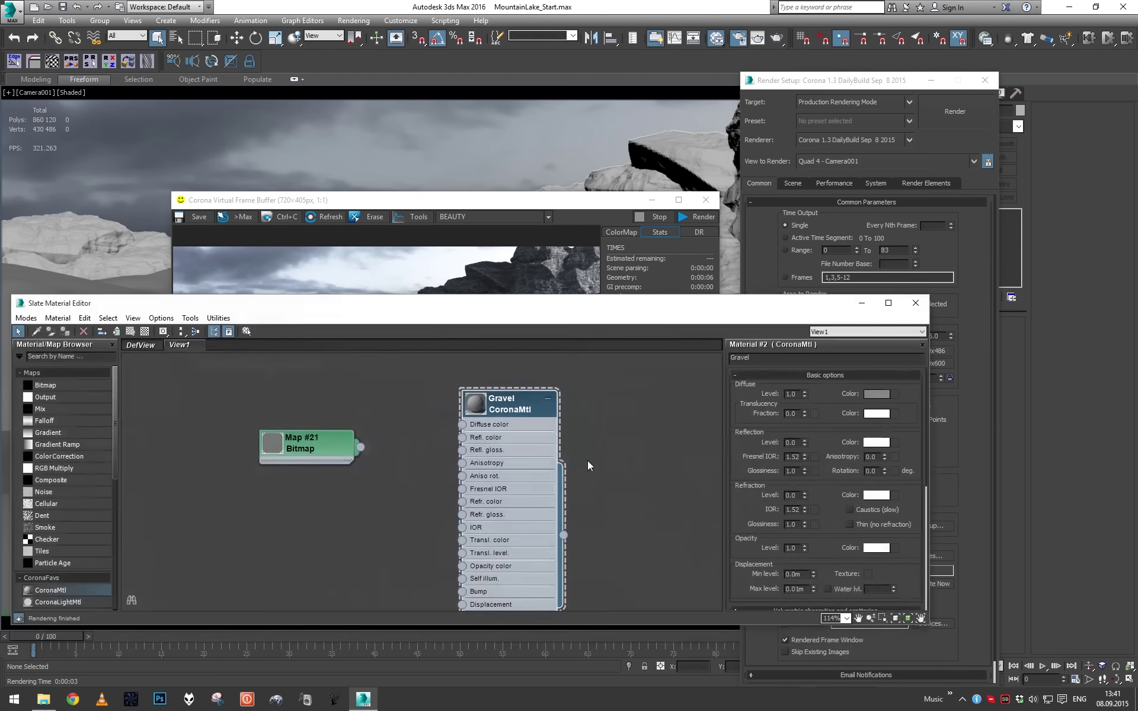
middle_click_drag(503, 440, 498, 509)
scroll(372, 507, "up", 2)
middle_click_drag(372, 507, 432, 436)
left_click(695, 217)
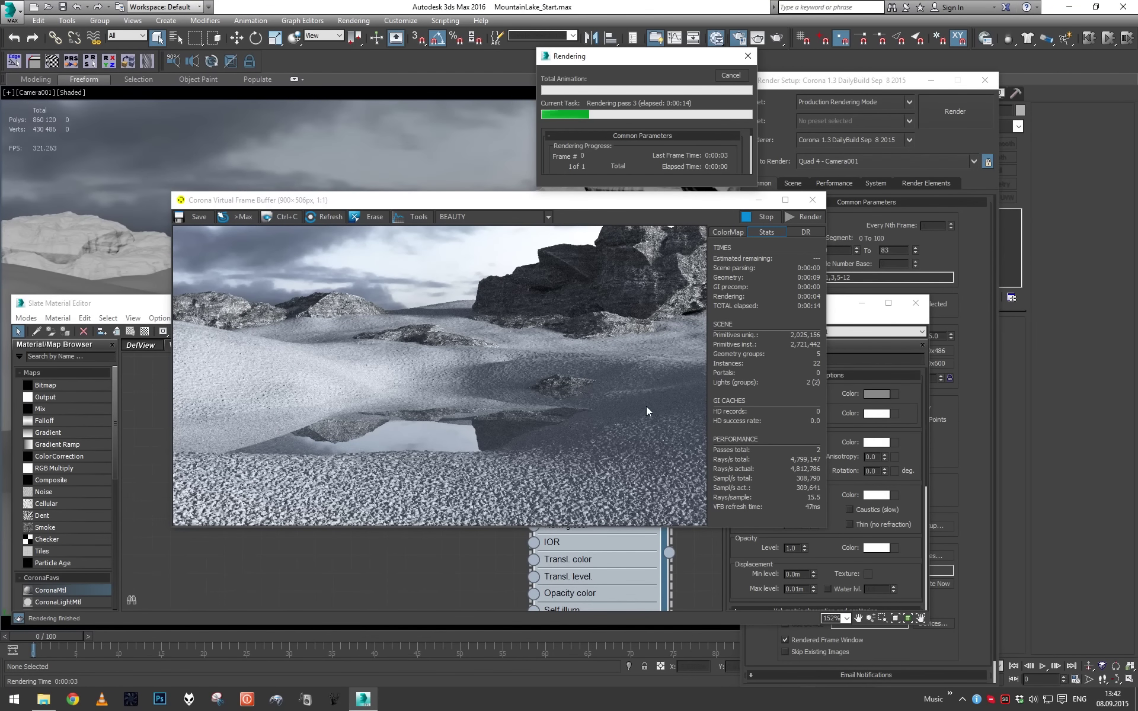
- Set the displacement screen size to 1.0 px in Corona's Performance settings
left_click(970, 428)
left_click(794, 184)
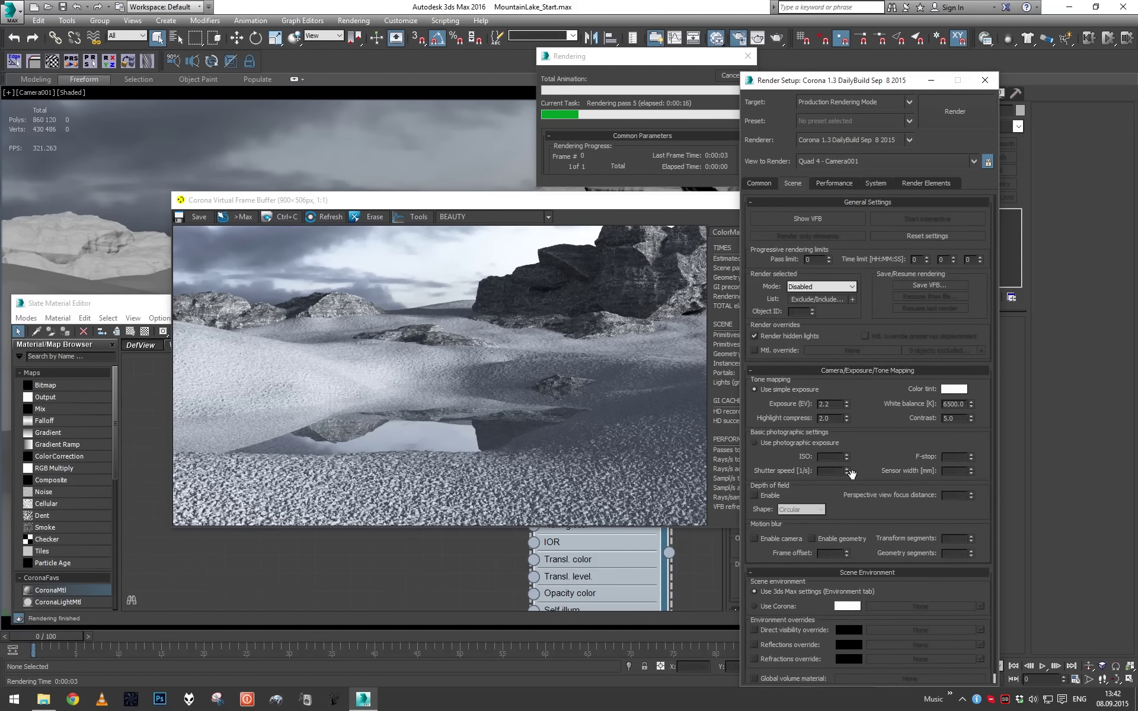
scroll(871, 344, "down", 5)
scroll(871, 361, "up", 1)
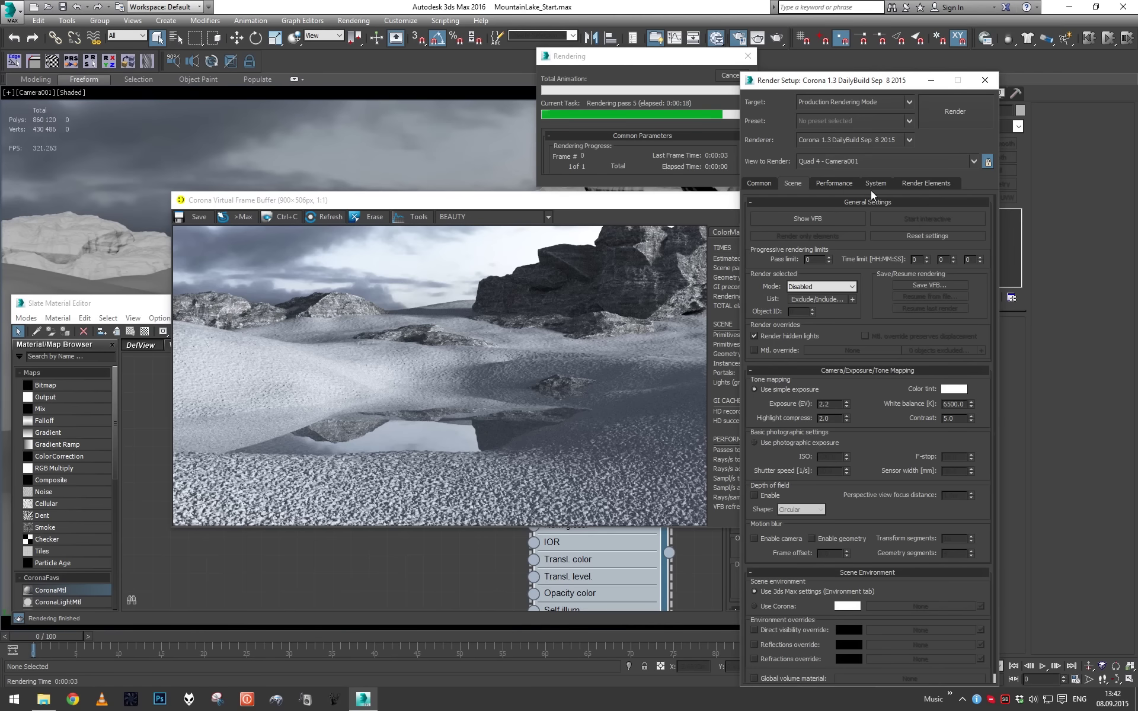
left_click(834, 183)
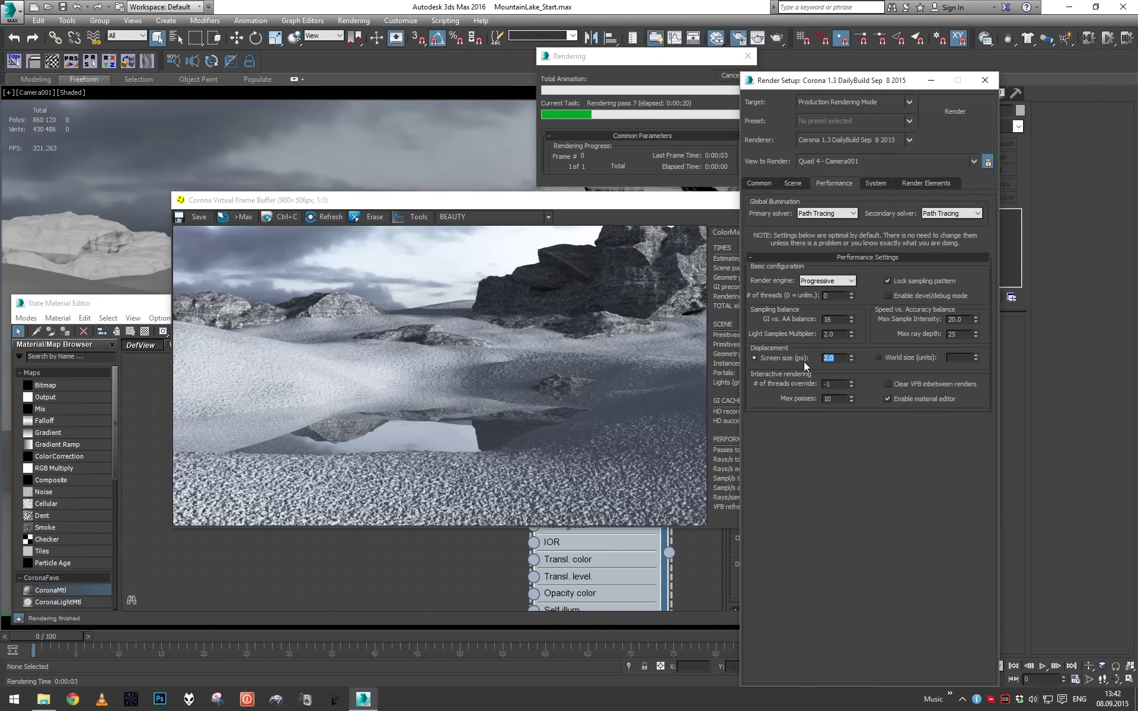
left_click(557, 490)
scroll(520, 483, "up", 2)
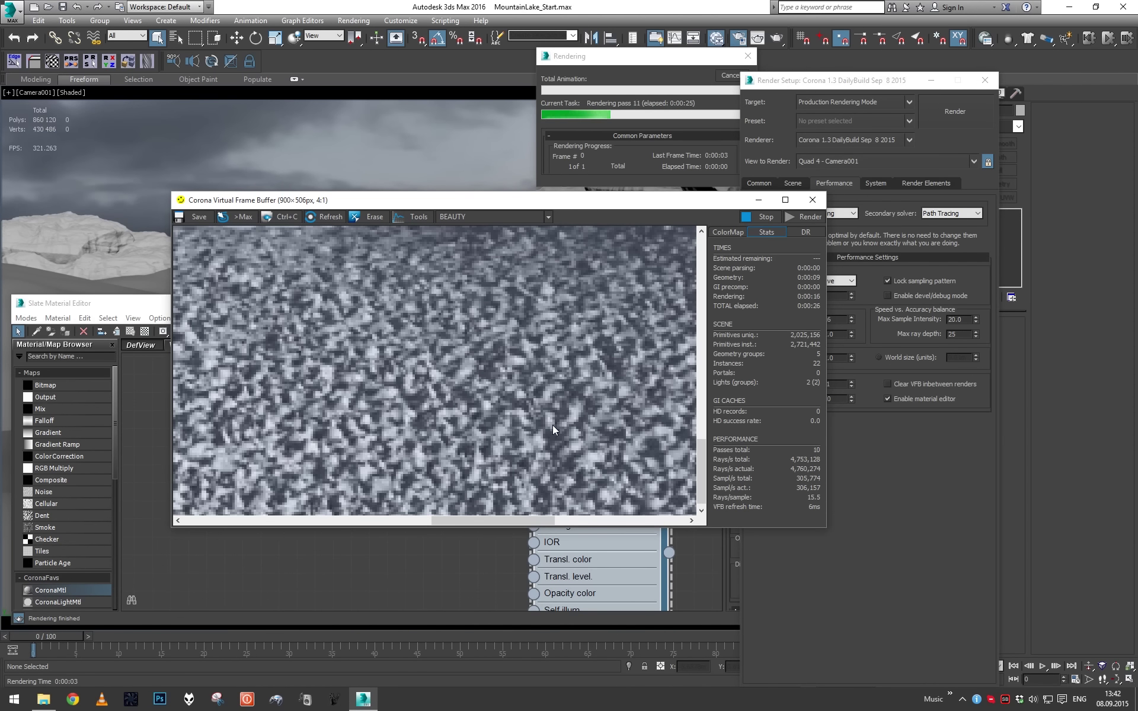
scroll(540, 428, "down", 1)
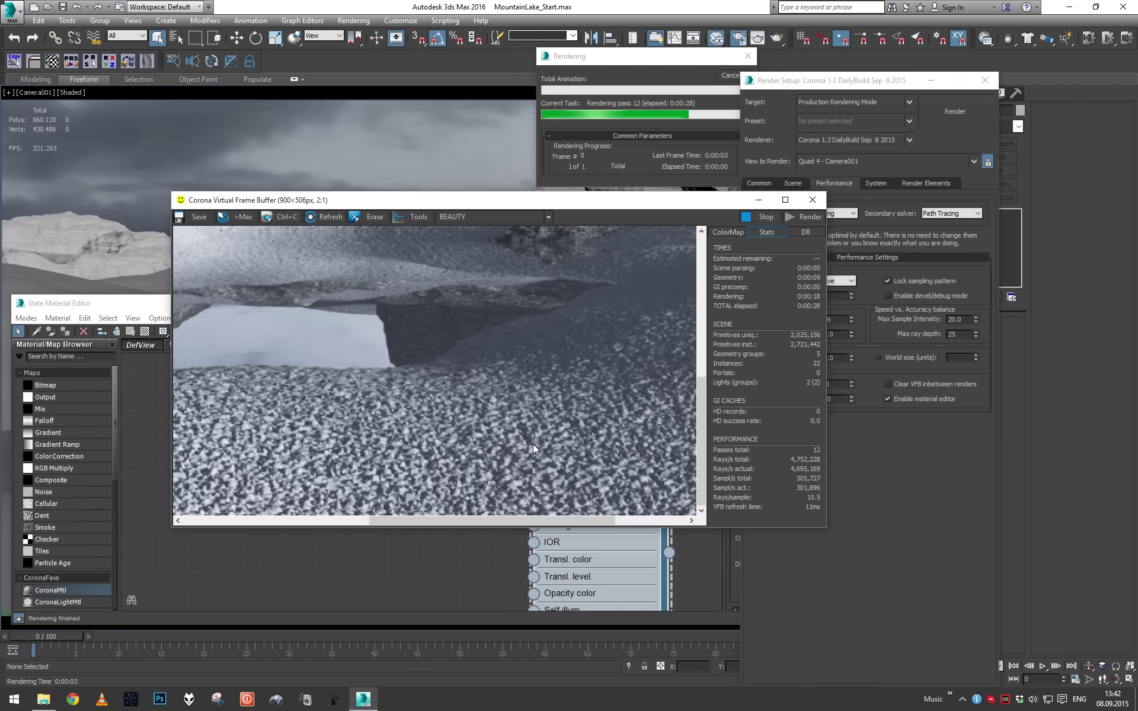
scroll(532, 443, "down", 1)
scroll(524, 420, "down", 1)
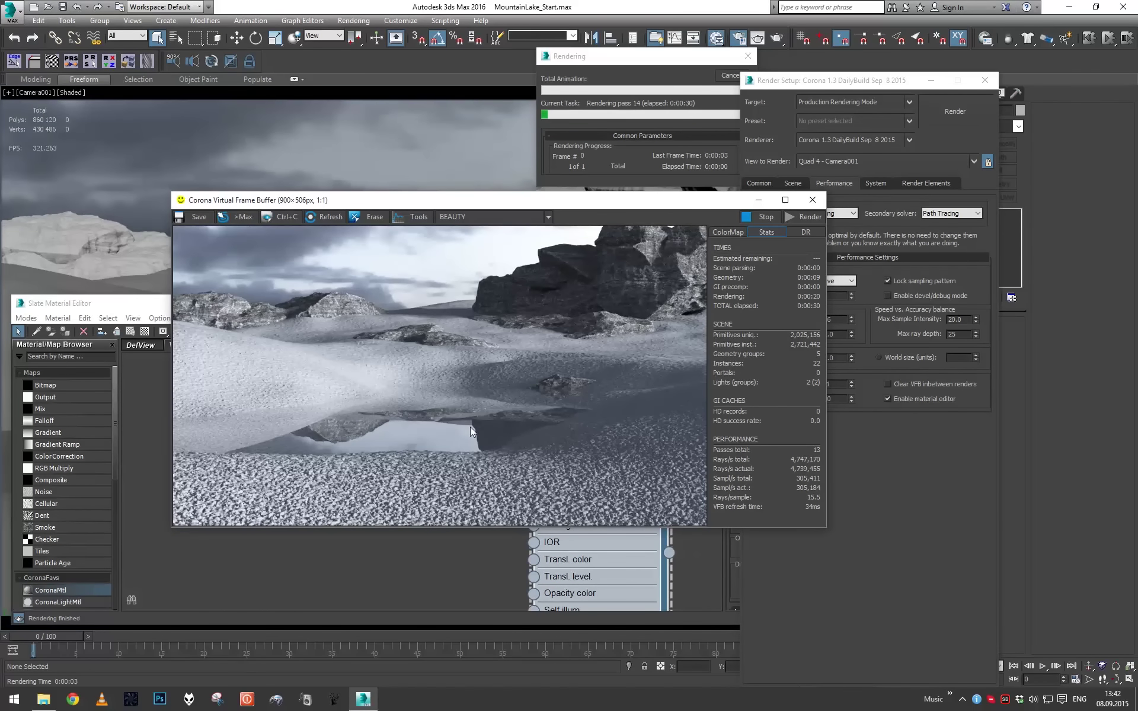
left_click(830, 358)
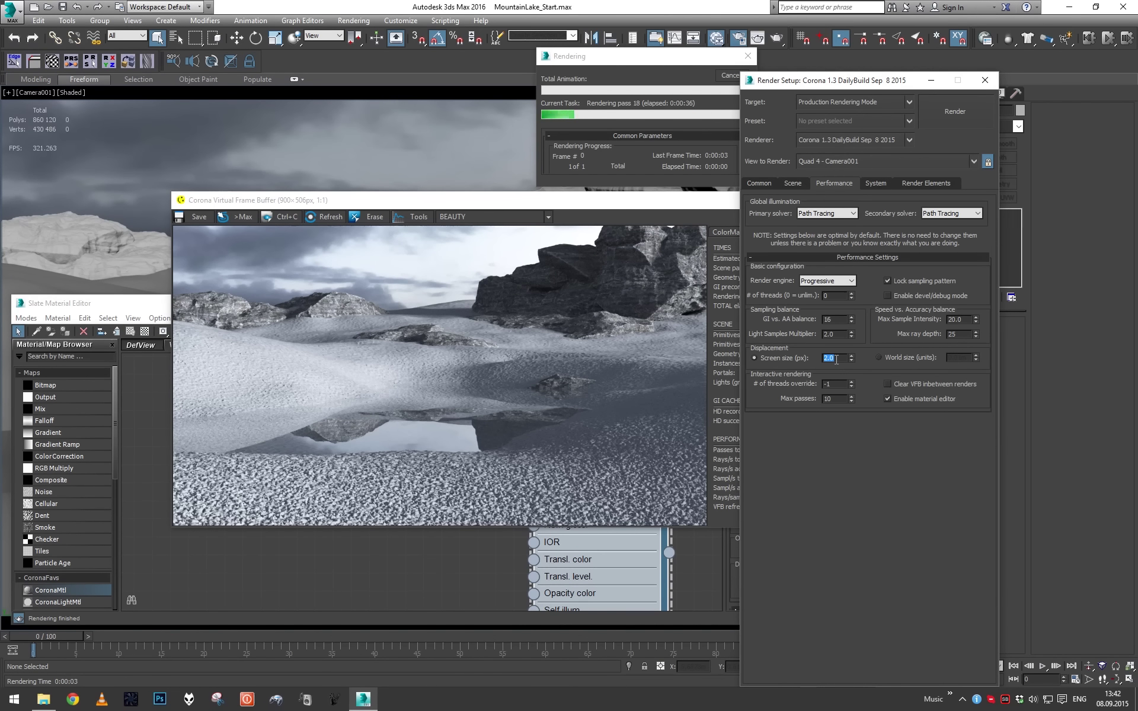
- Zoom and pan across the current render, cancel it, and start a fresh render
left_click(658, 344)
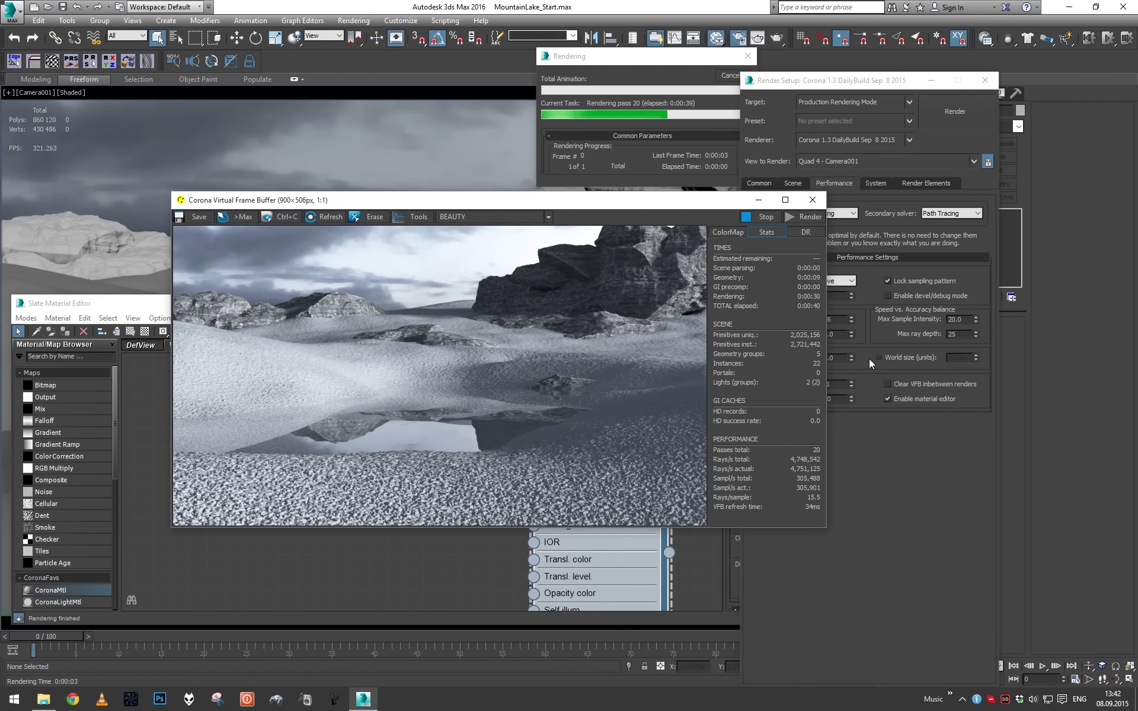
left_click(834, 358)
left_click(529, 386)
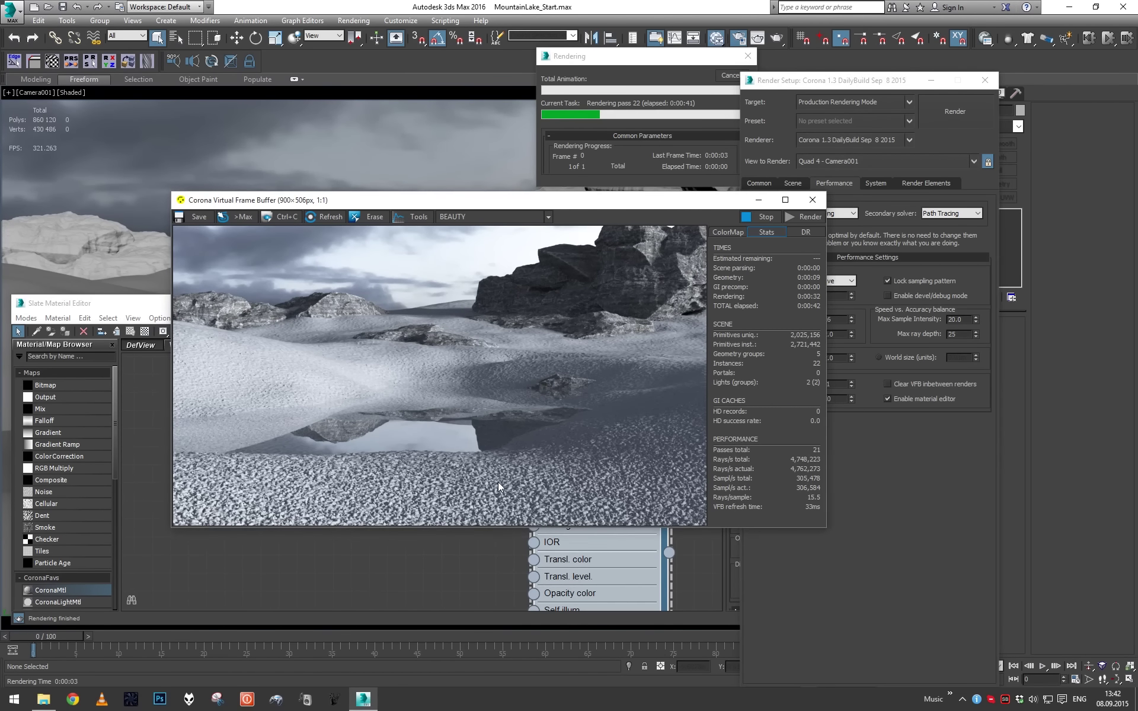
scroll(488, 490, "up", 1)
left_click_drag(487, 490, 524, 427)
scroll(527, 445, "down", 1)
scroll(339, 338, "up", 1)
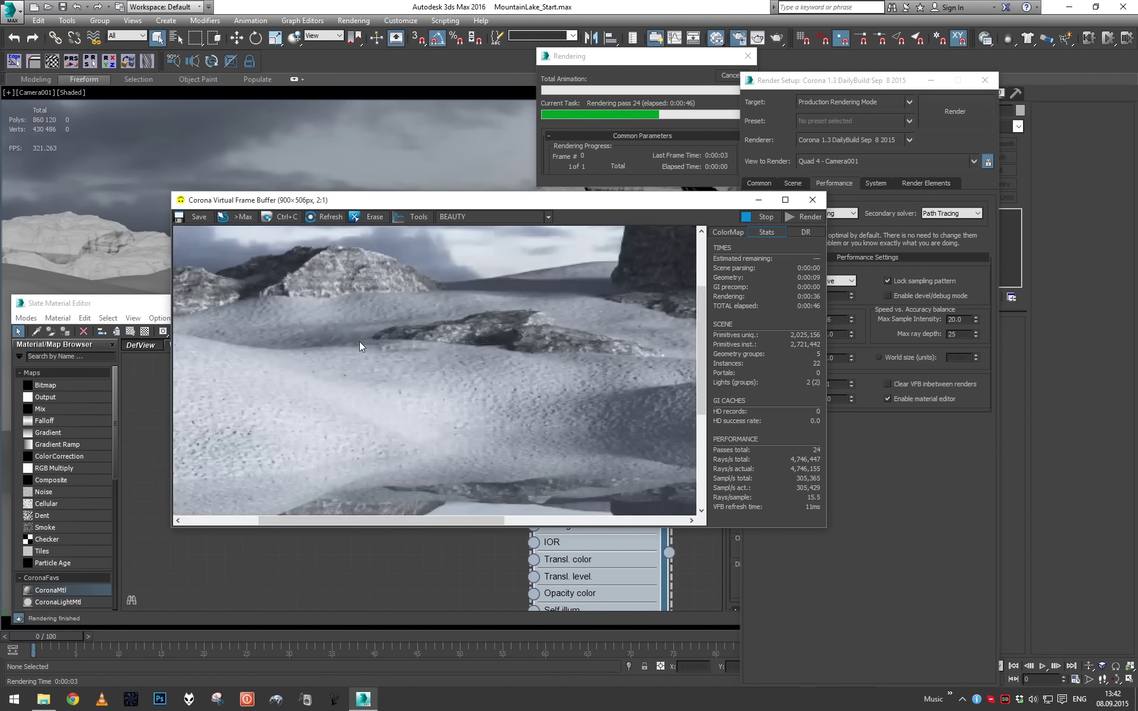
left_click_drag(359, 341, 579, 369)
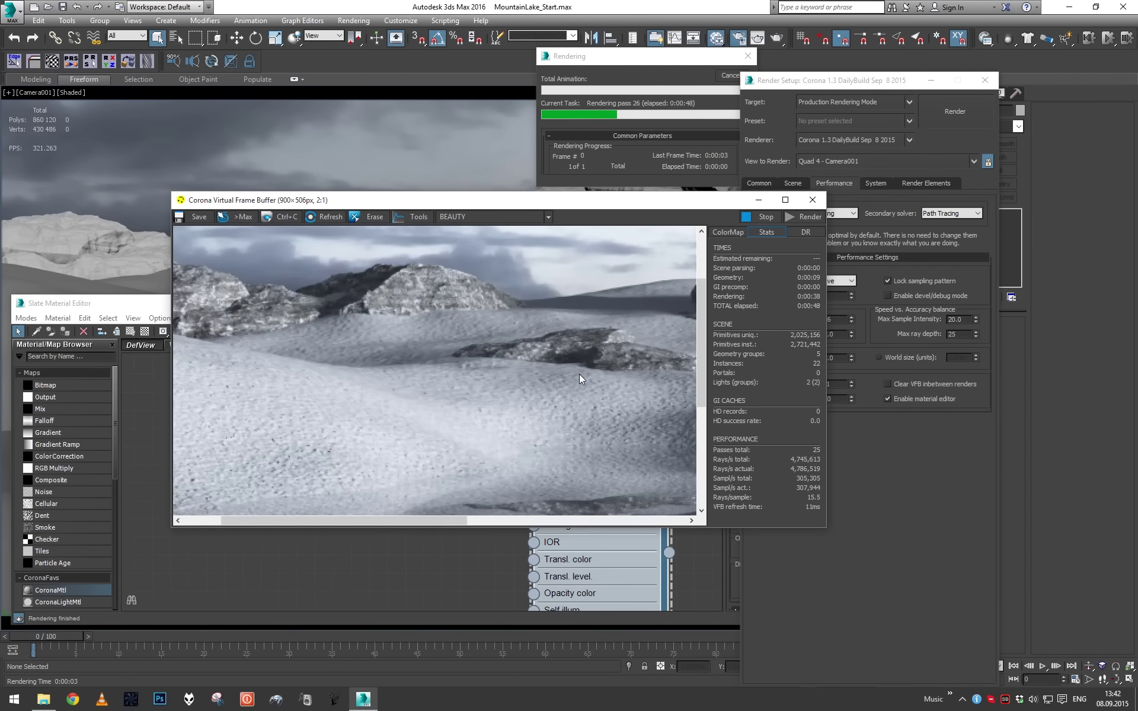
scroll(599, 388, "down", 1)
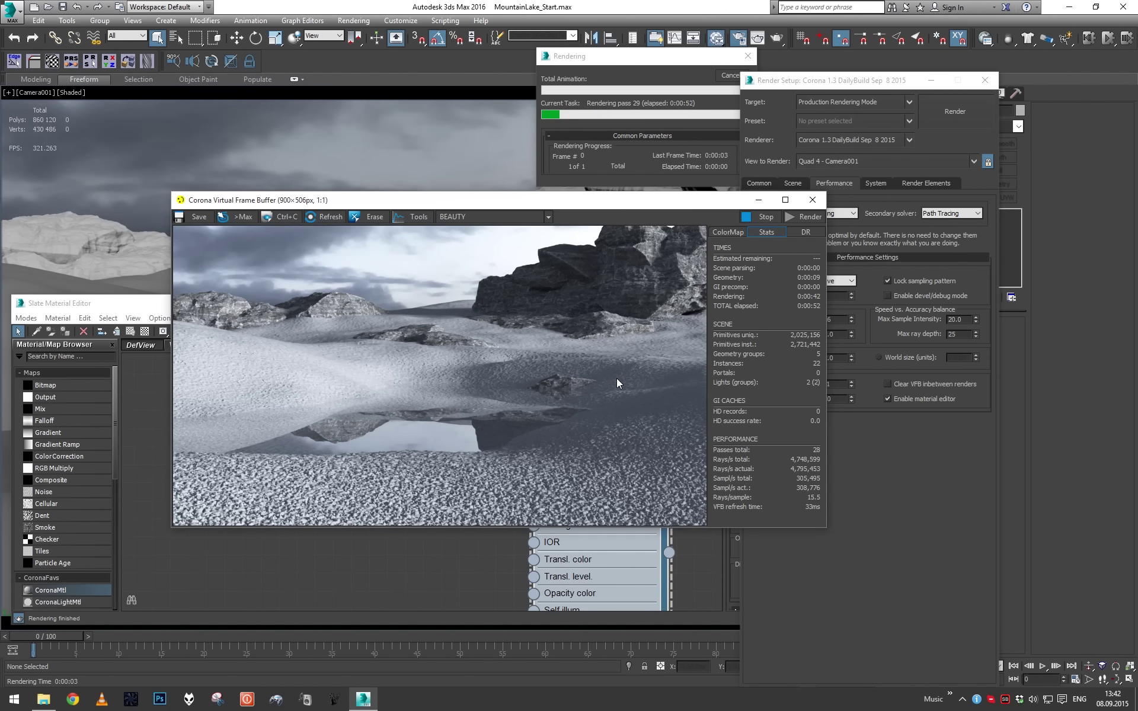
left_click(730, 76)
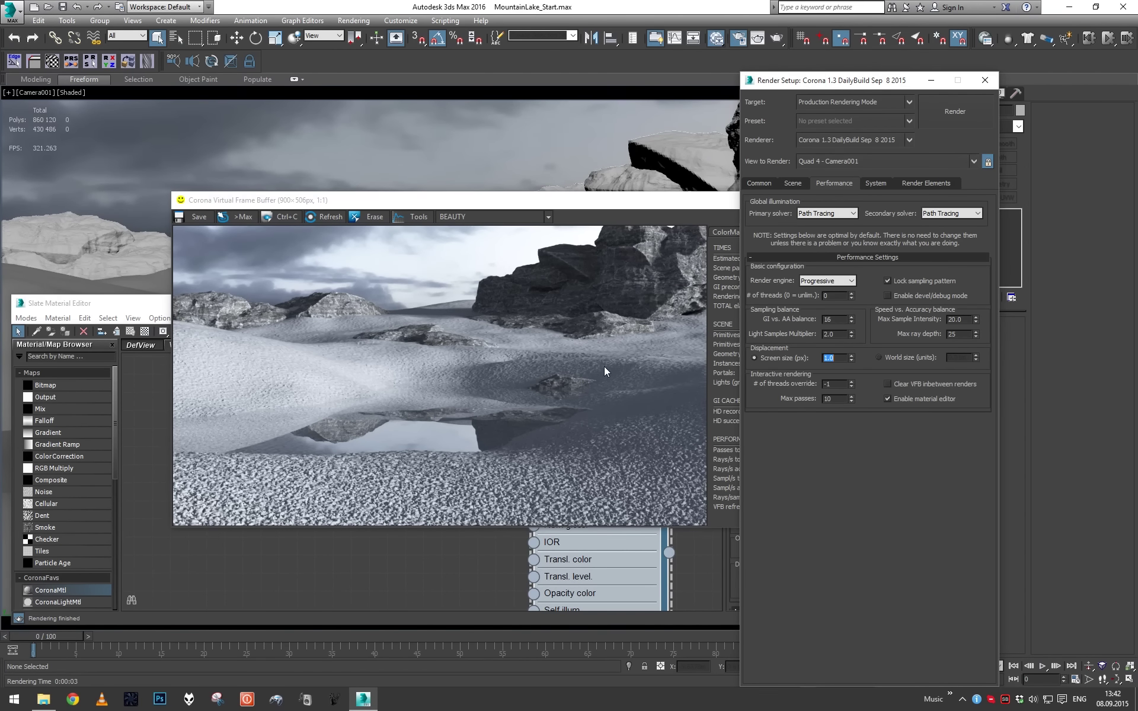
key("shift+q")
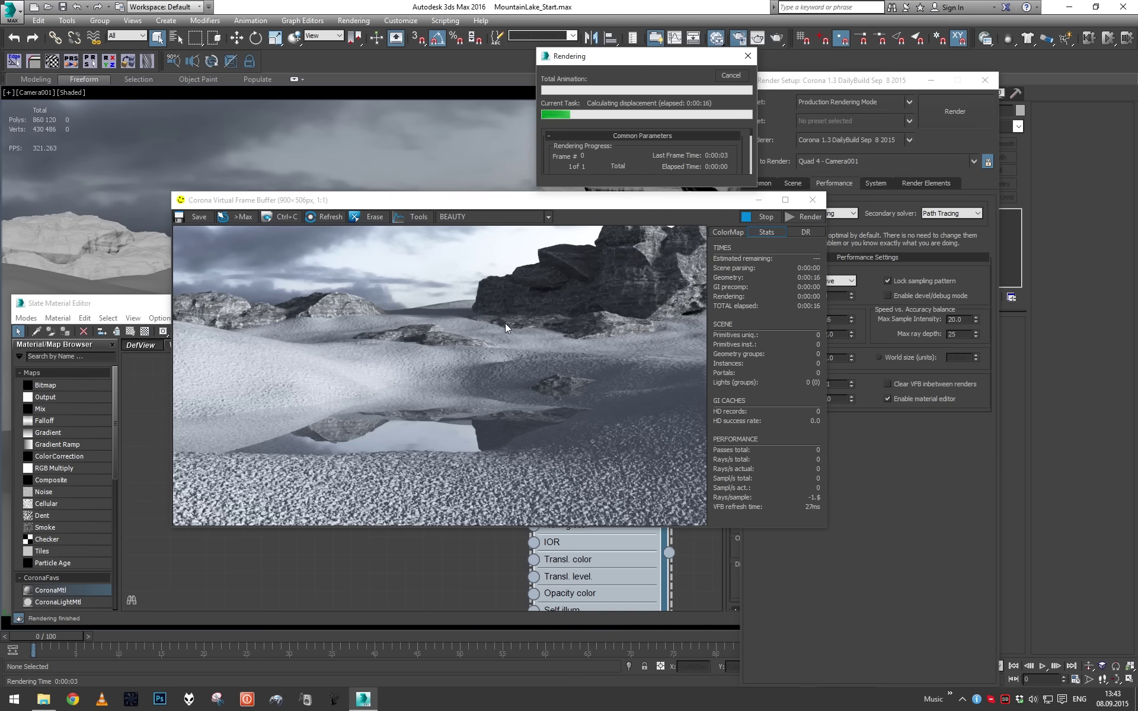
- Arrange the frame buffer and Render Setup windows while the 1.0 px render reaches 11 passes
left_click(865, 353)
left_click(518, 340)
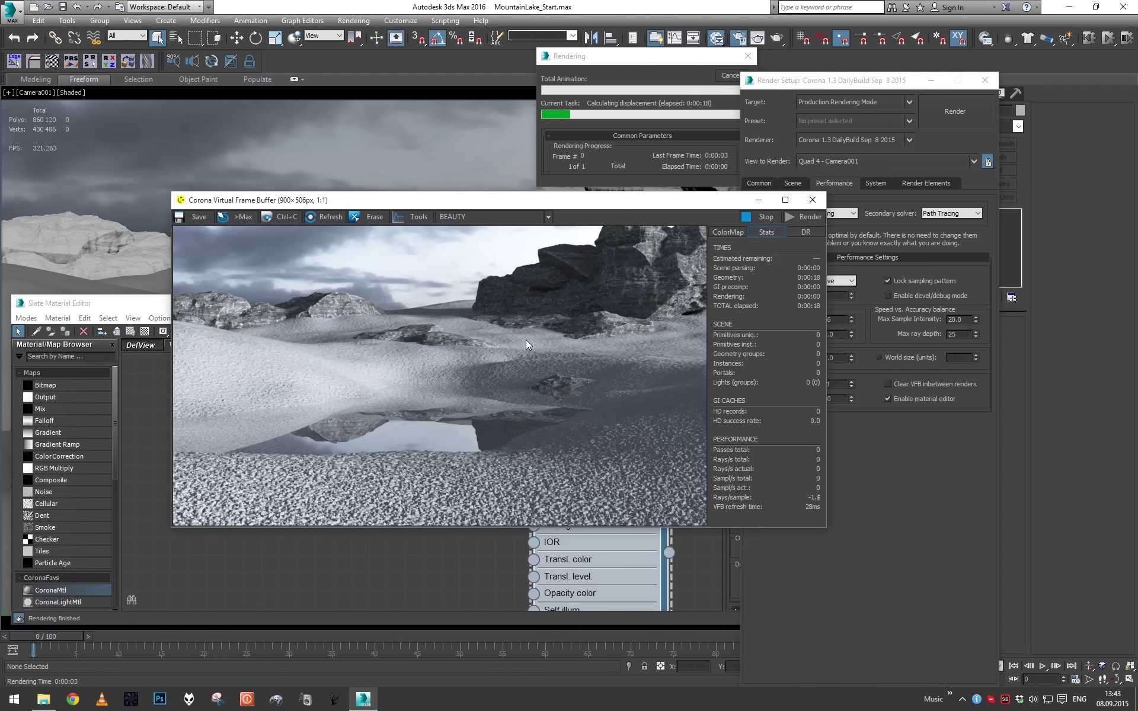
left_click_drag(546, 208, 486, 252)
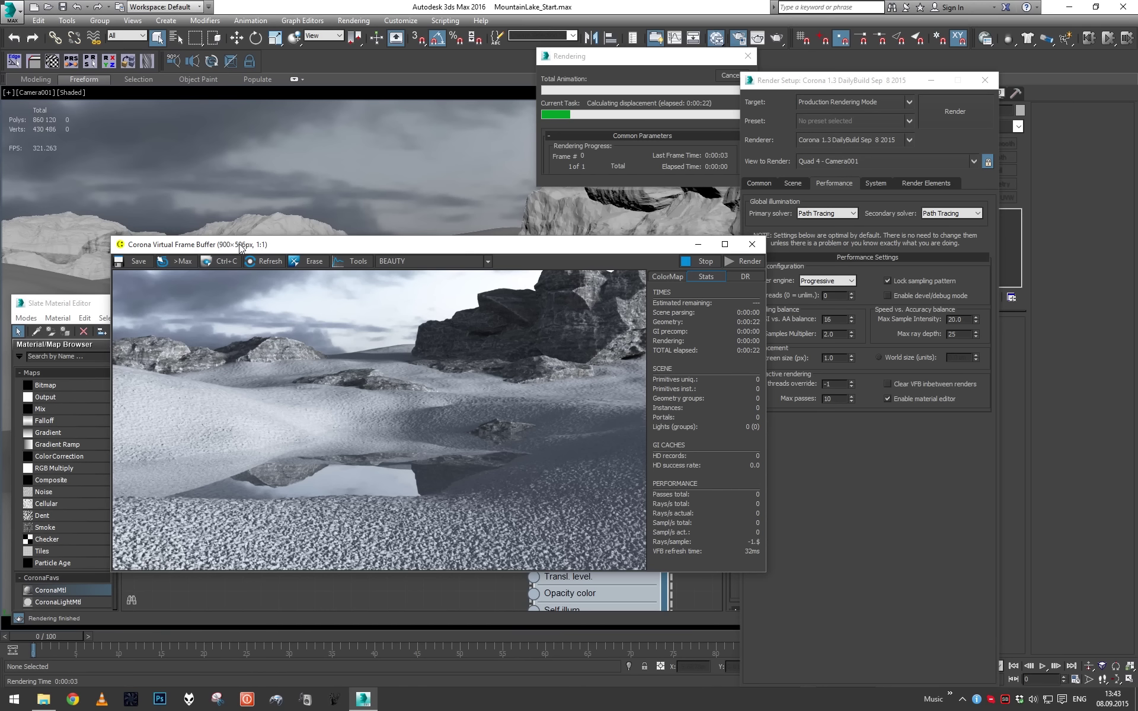
left_click_drag(567, 253, 526, 297)
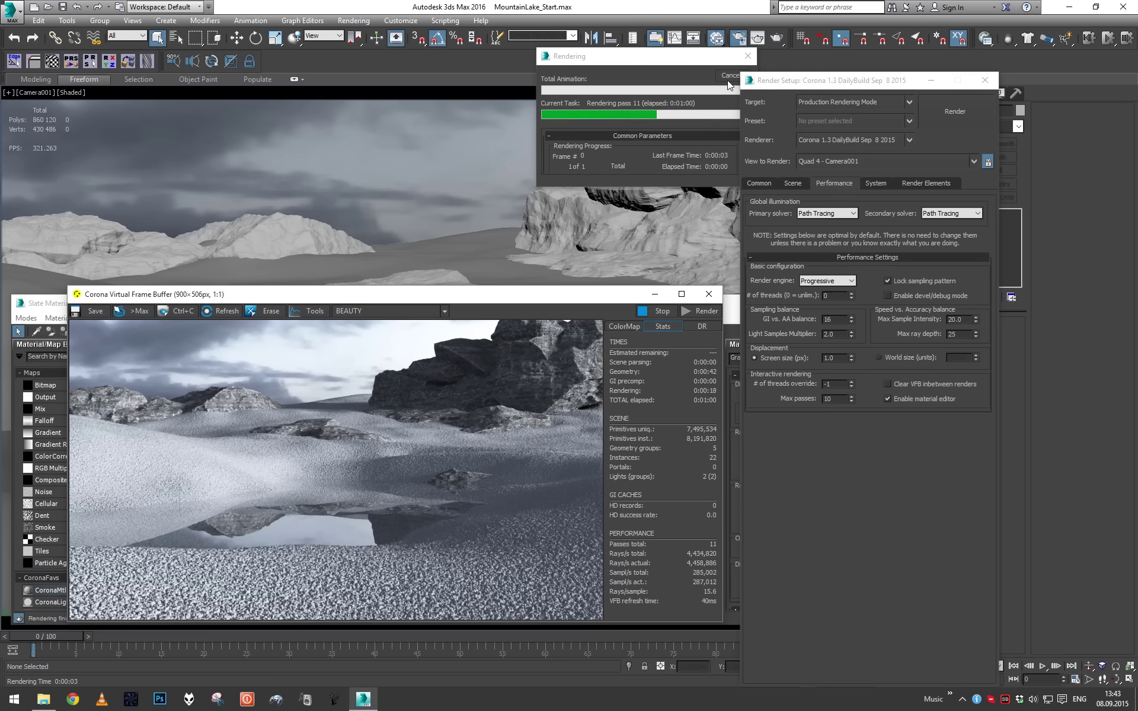
left_click(400, 20)
- Load the last render into RAM Player channel A, then open the desktop's Displacement folder
mouse_move(354, 20)
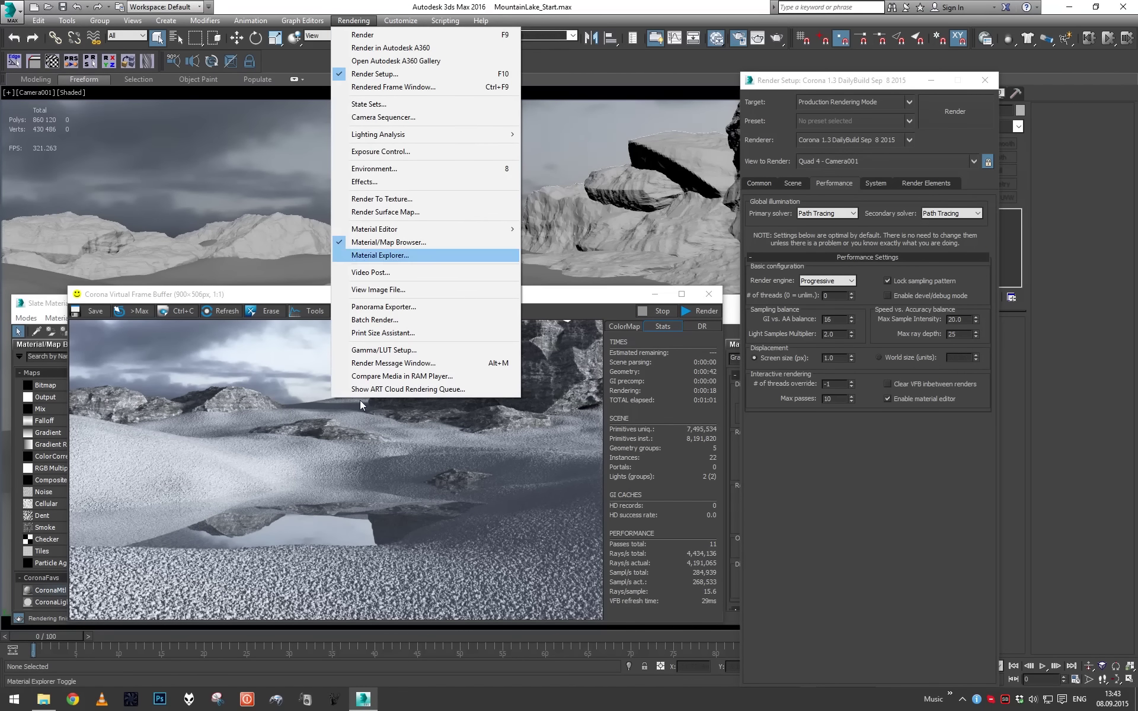
left_click(419, 377)
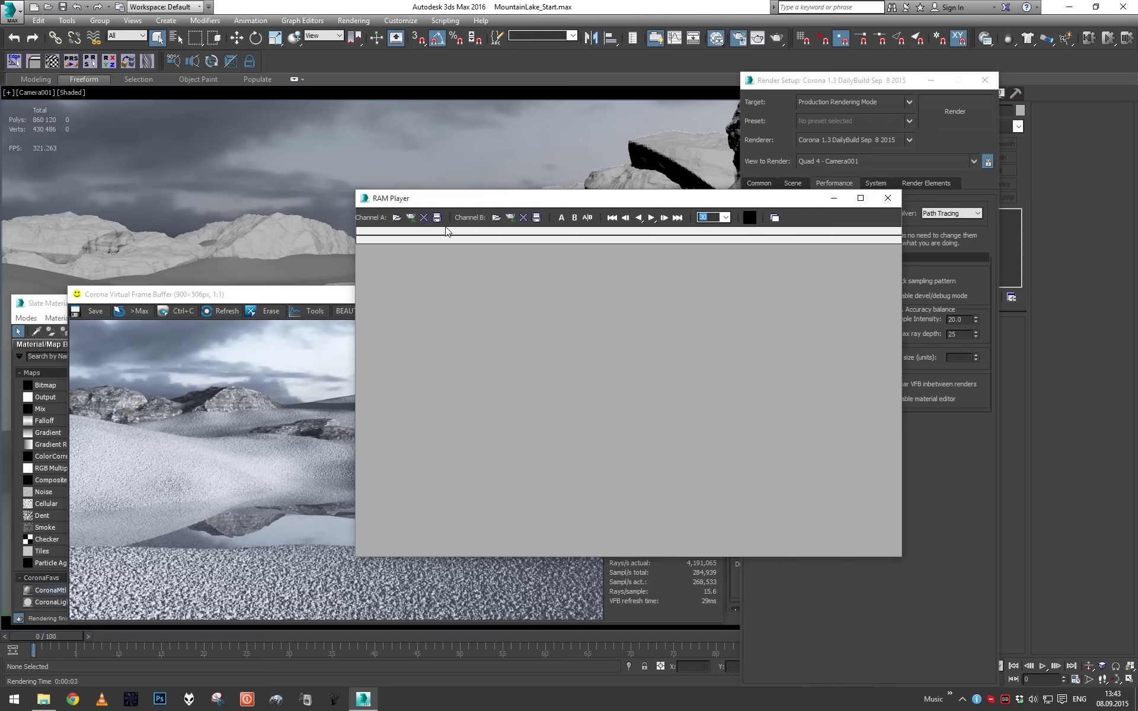
left_click(410, 217)
left_click(646, 435)
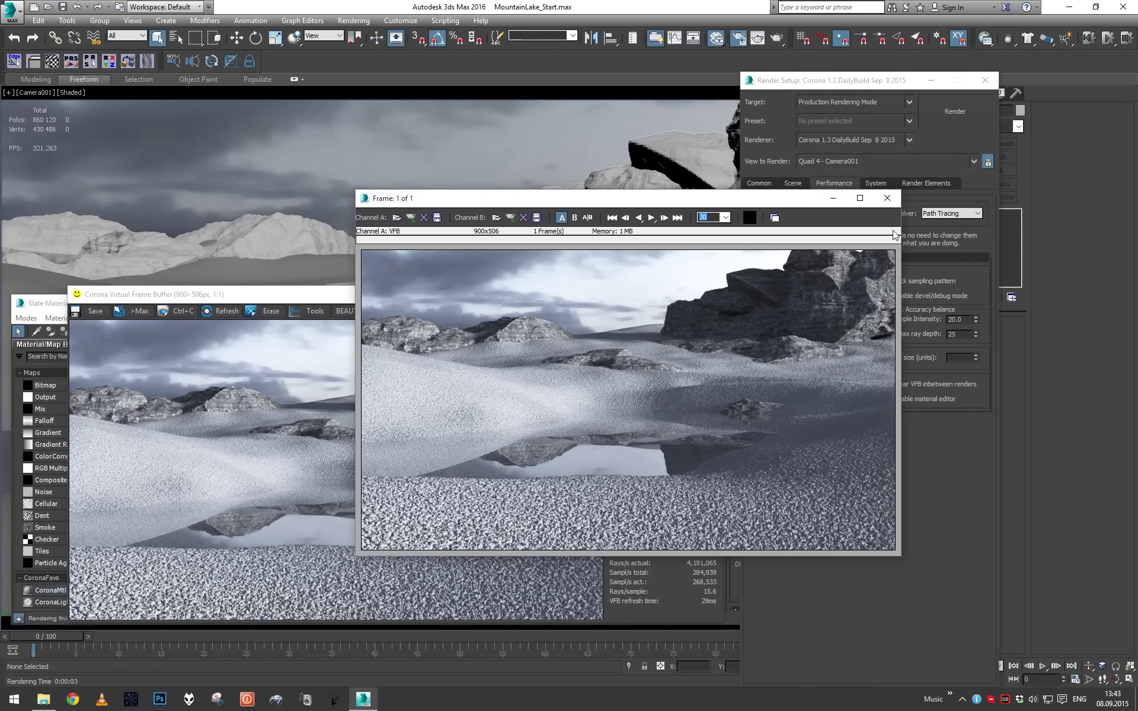
left_click(839, 198)
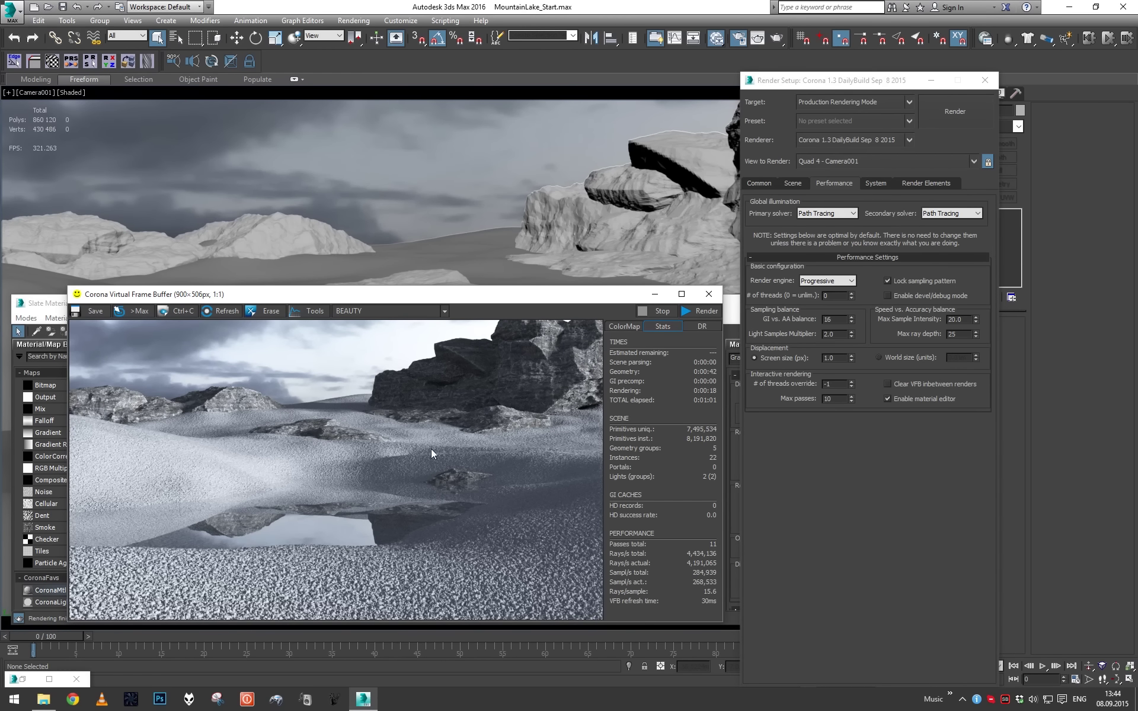
key("super+d")
double_click(190, 296)
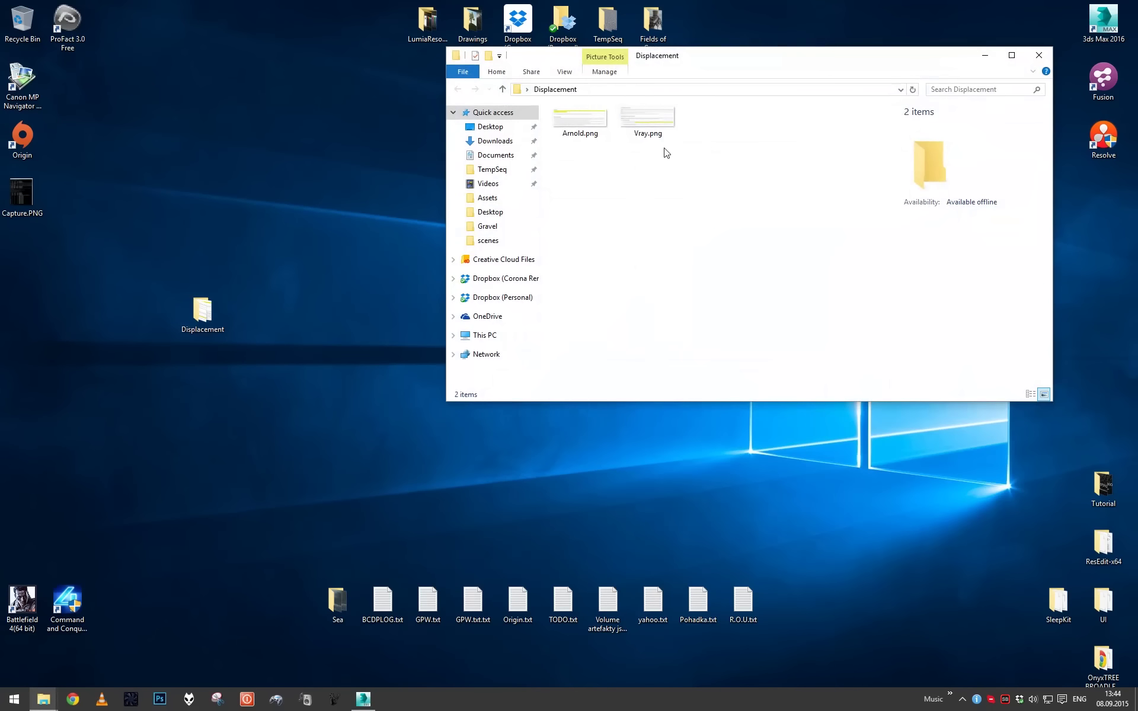
- Open Vray.png from the Displacement folder in Photo Viewer, then advance to Arnold.png
double_click(648, 128)
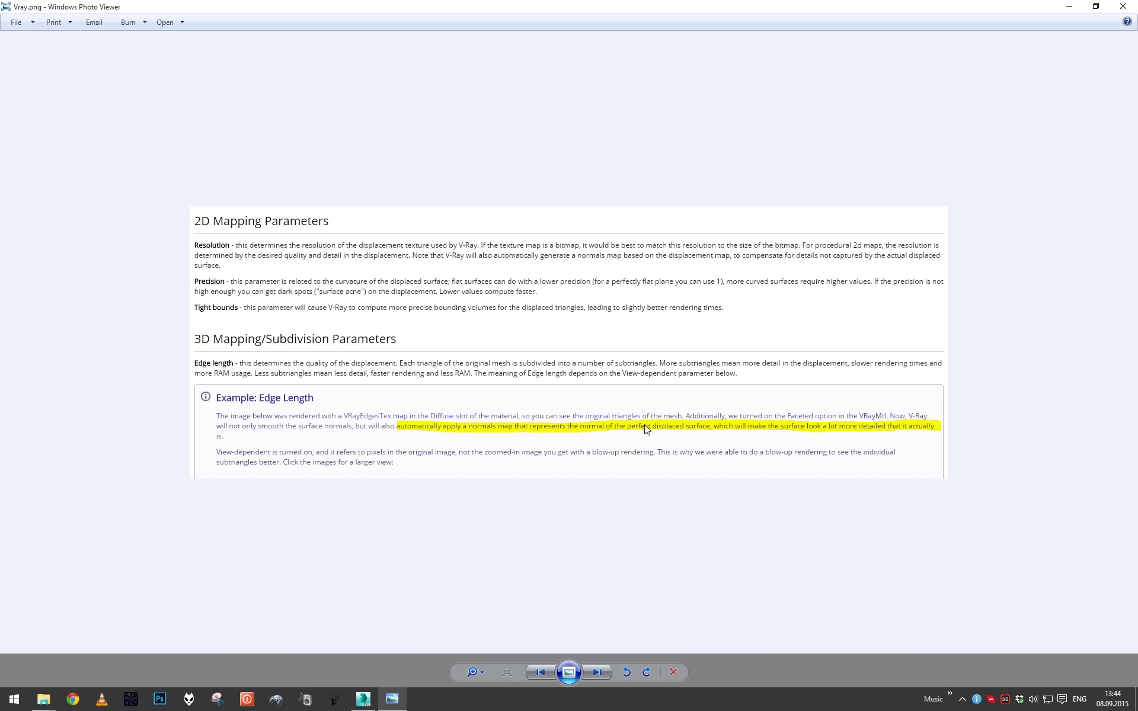
key("Left")
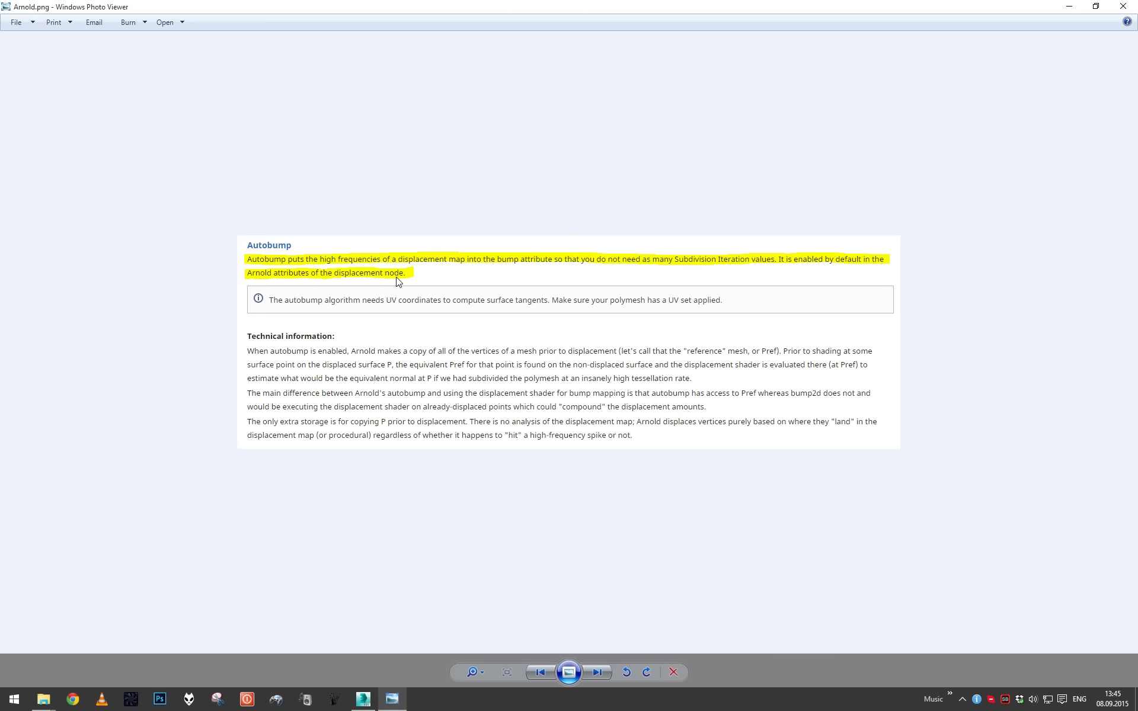
- Minimize Windows Photo Viewer after reading the Arnold.png autobump notes
left_click(1069, 6)
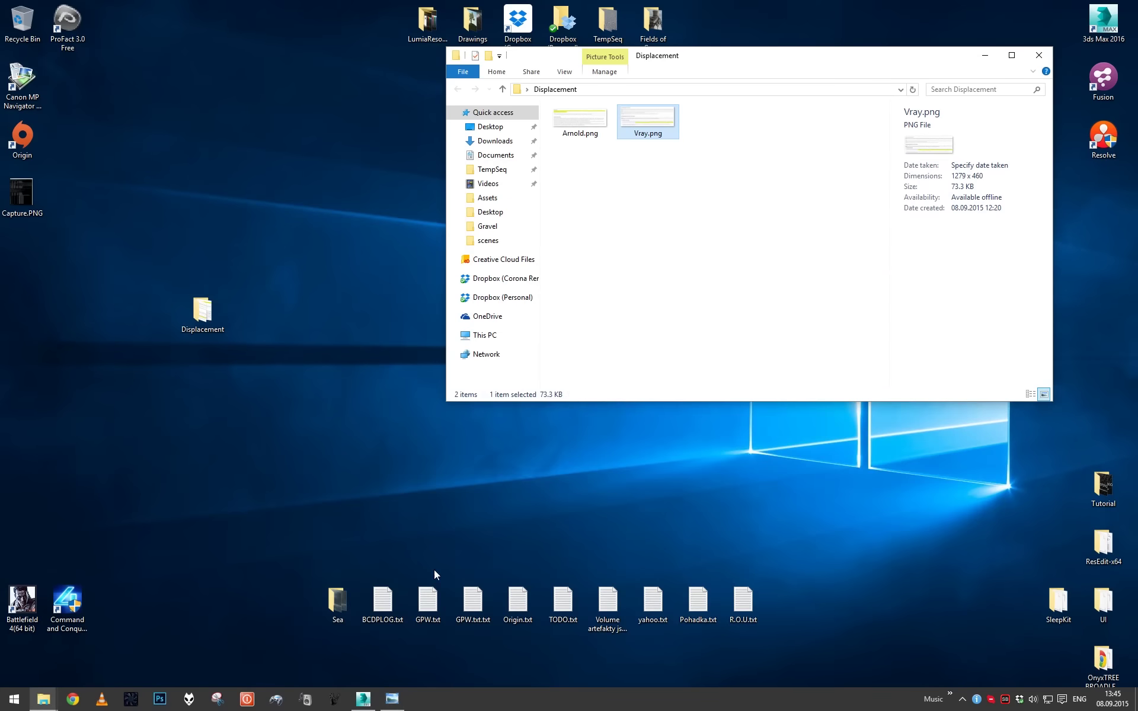
- Back in 3ds Max, set Corona displacement screen size to 3.0 px and re-render the gravel lake
left_click(363, 700)
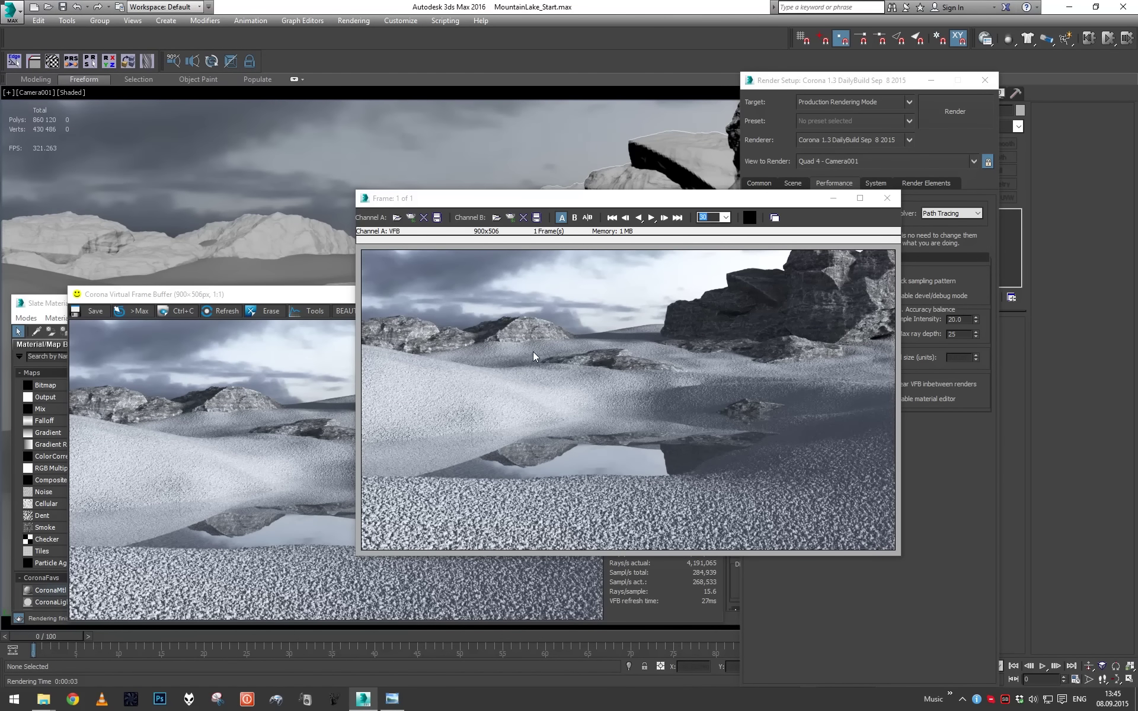
left_click(888, 200)
left_click(830, 357)
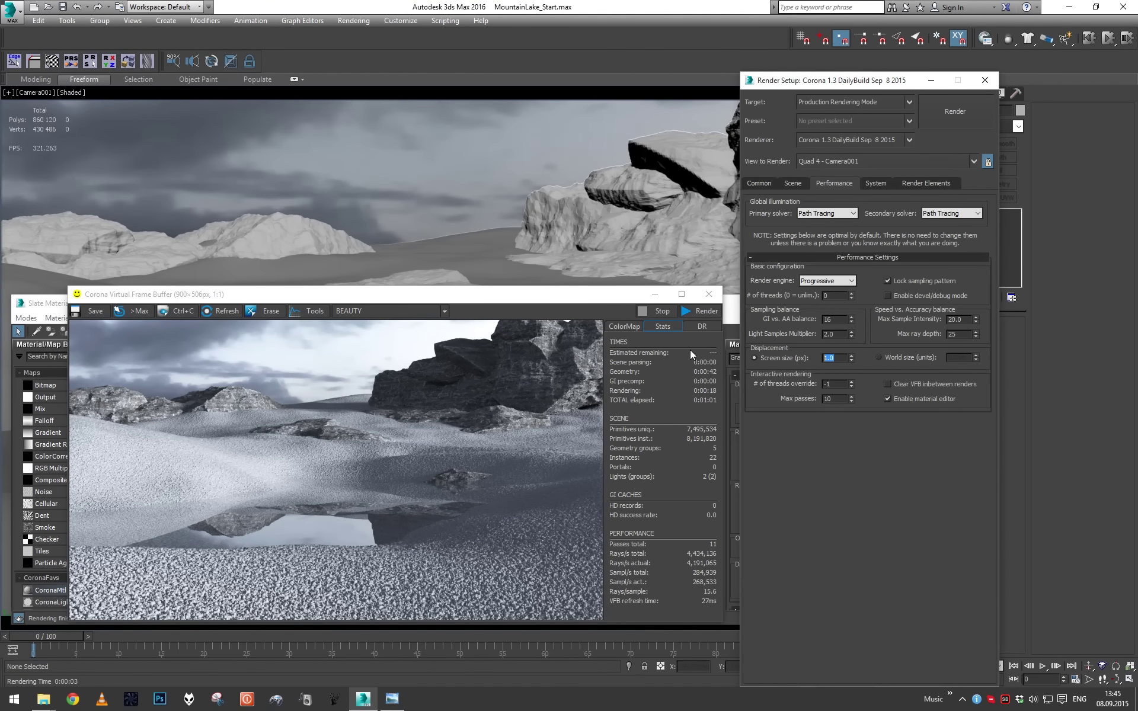
type("3")
key("Return")
left_click(711, 316)
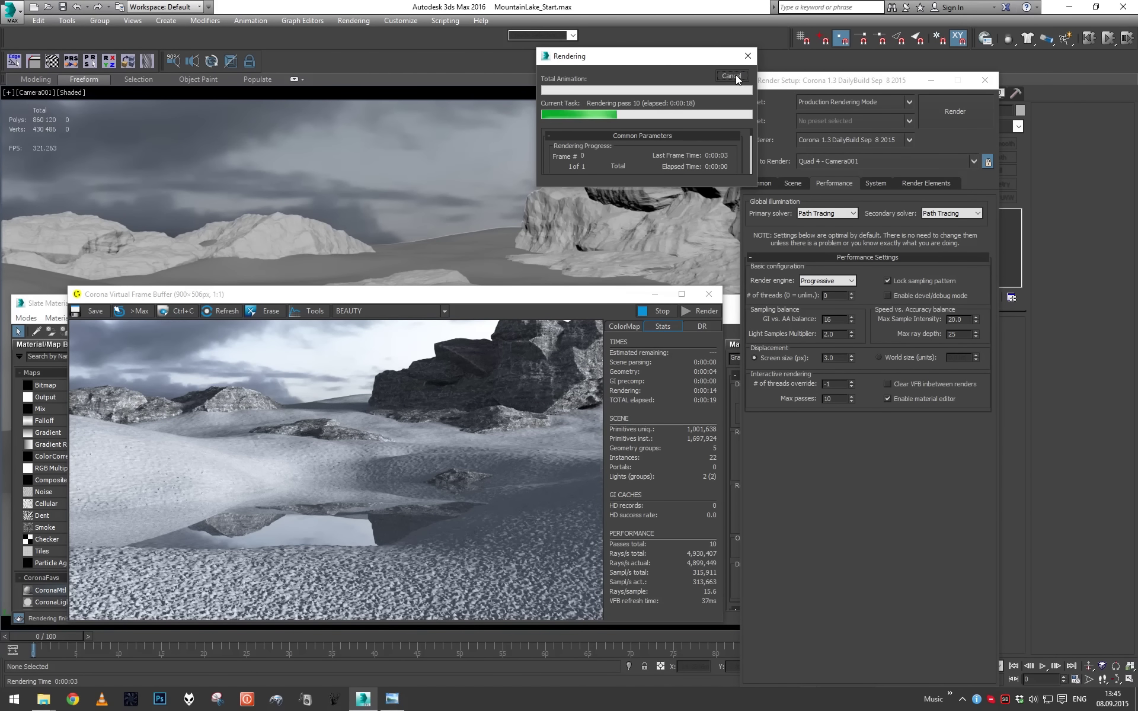
left_click_drag(600, 294, 612, 220)
- Open and close RAM Player, then restore the frame buffer showing the finished render
left_click(353, 20)
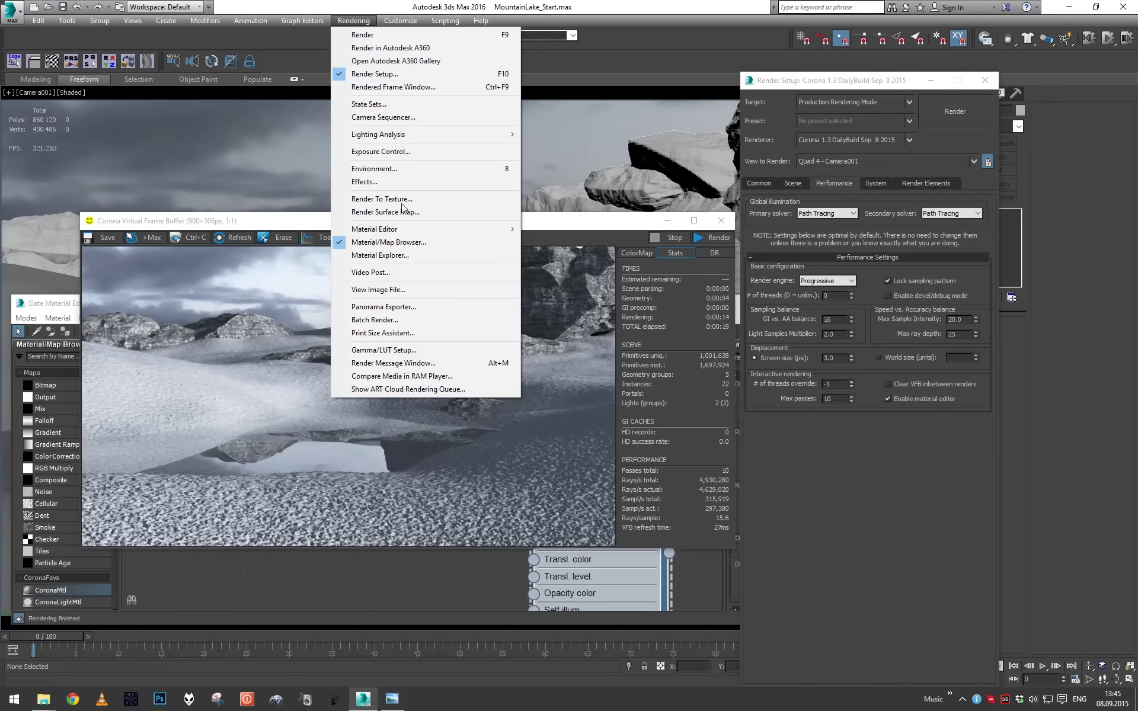
left_click(408, 379)
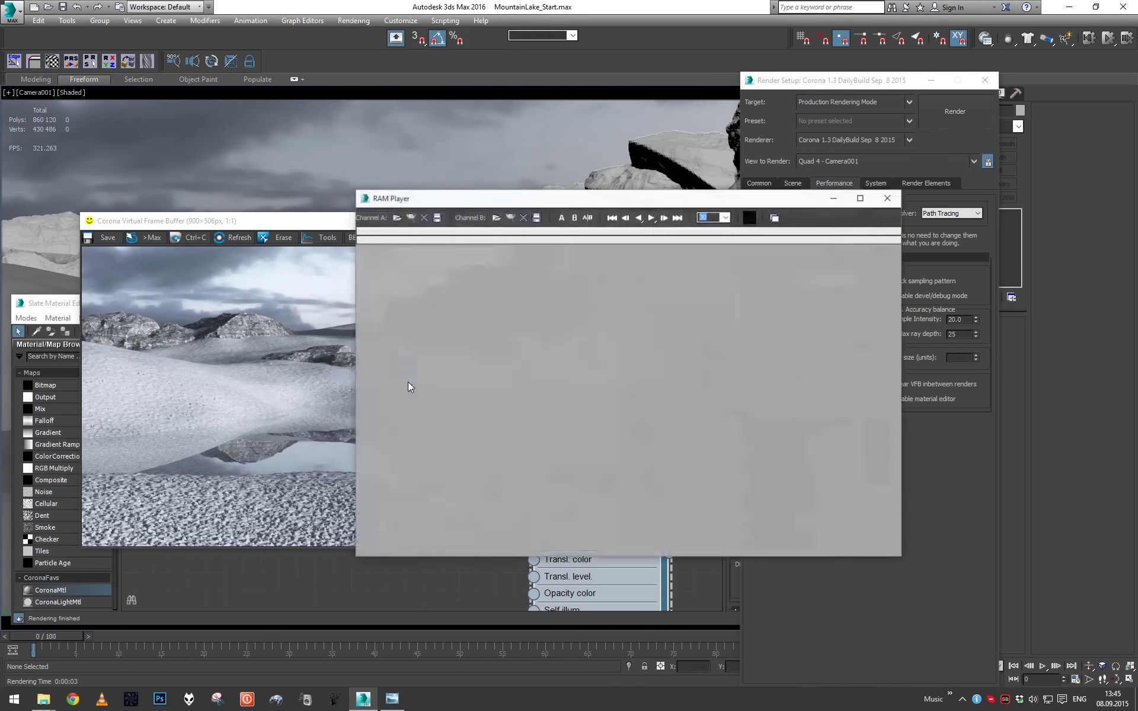
left_click_drag(611, 202, 386, 187)
left_click(666, 184)
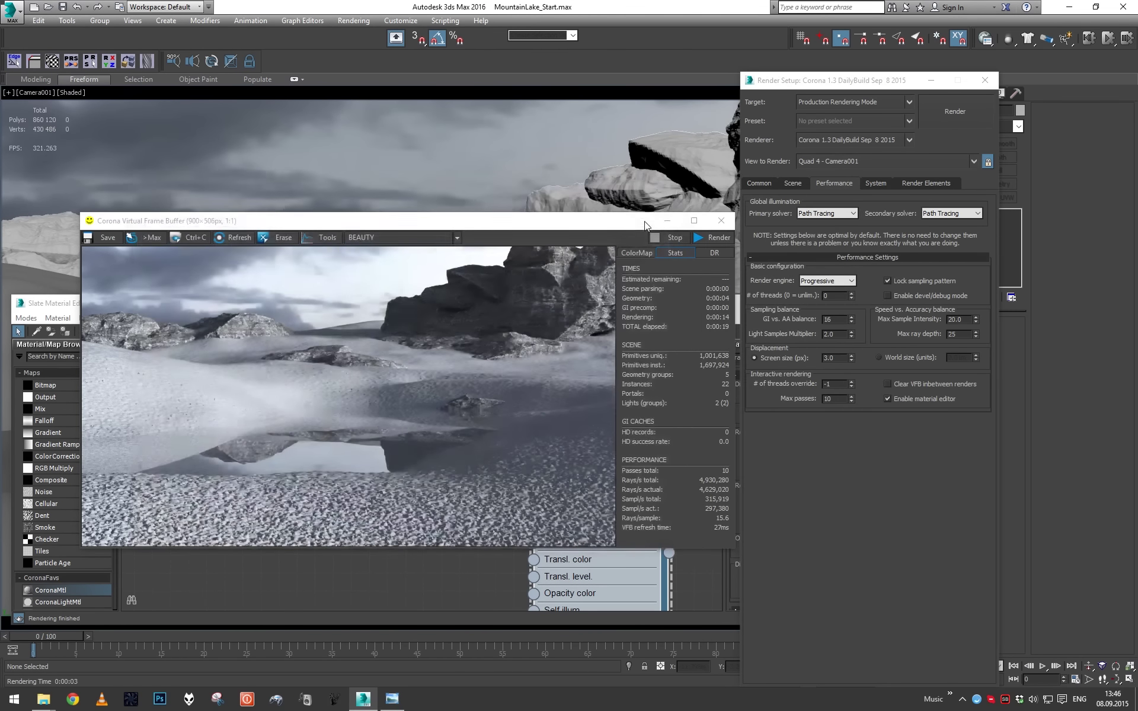
left_click(667, 221)
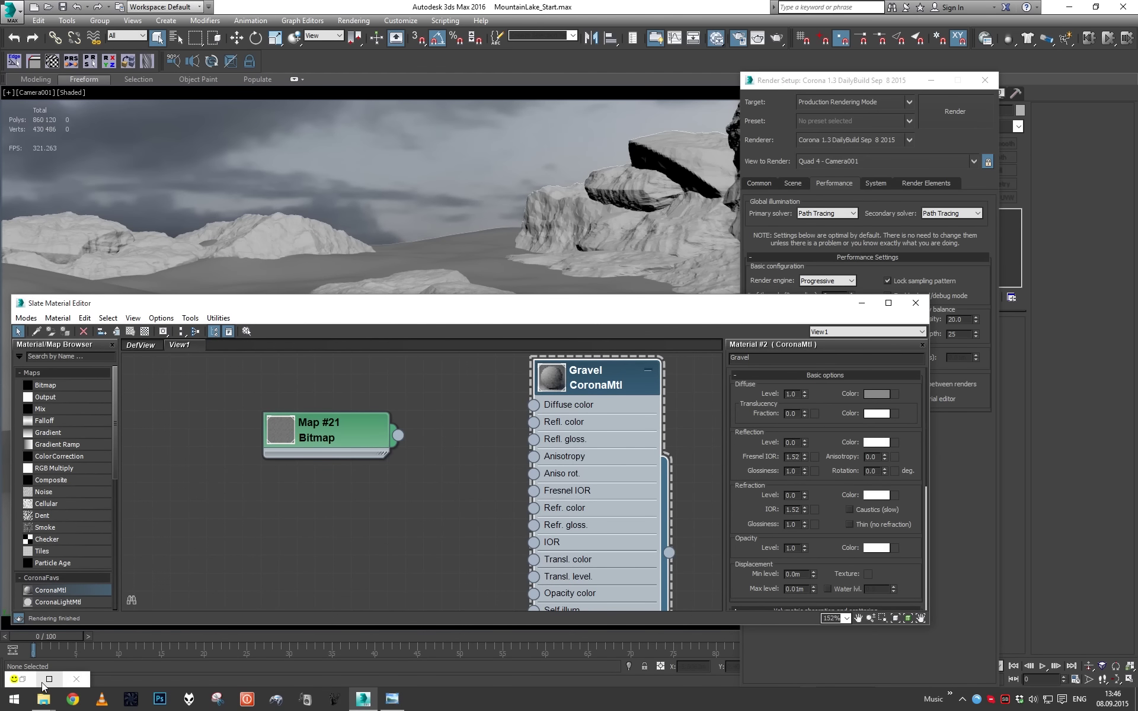
left_click(23, 680)
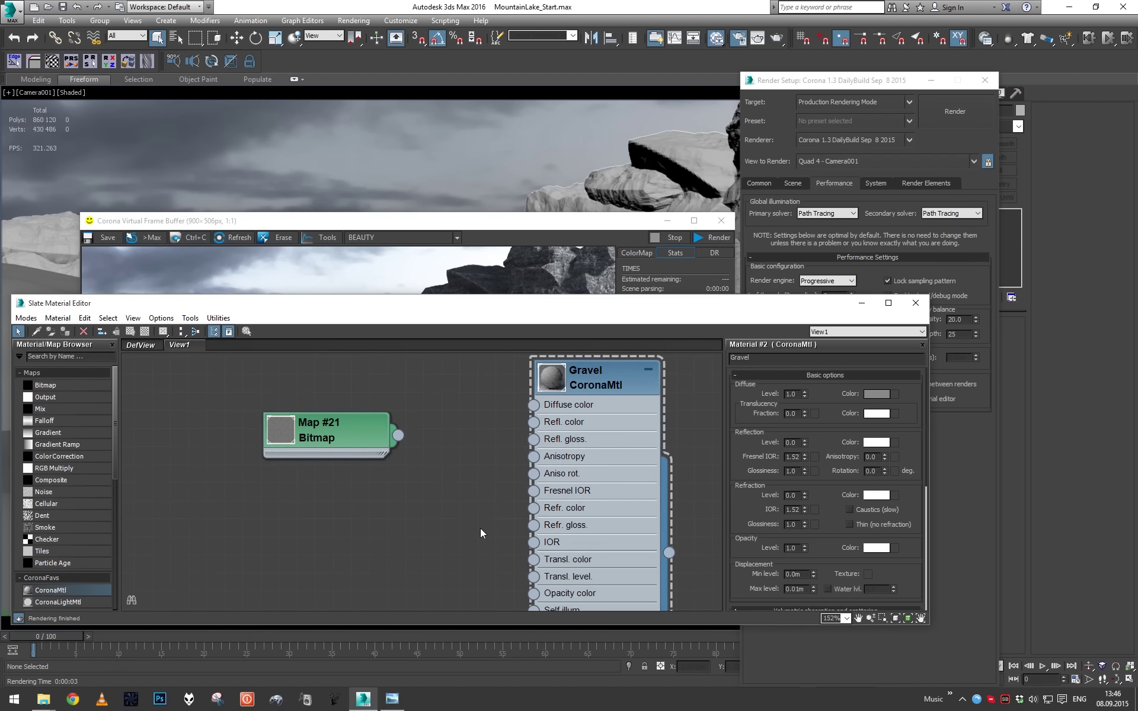
- Wire the gravel bitmap Map #21 into the Gravel material's Bump input
scroll(454, 525, "down", 2)
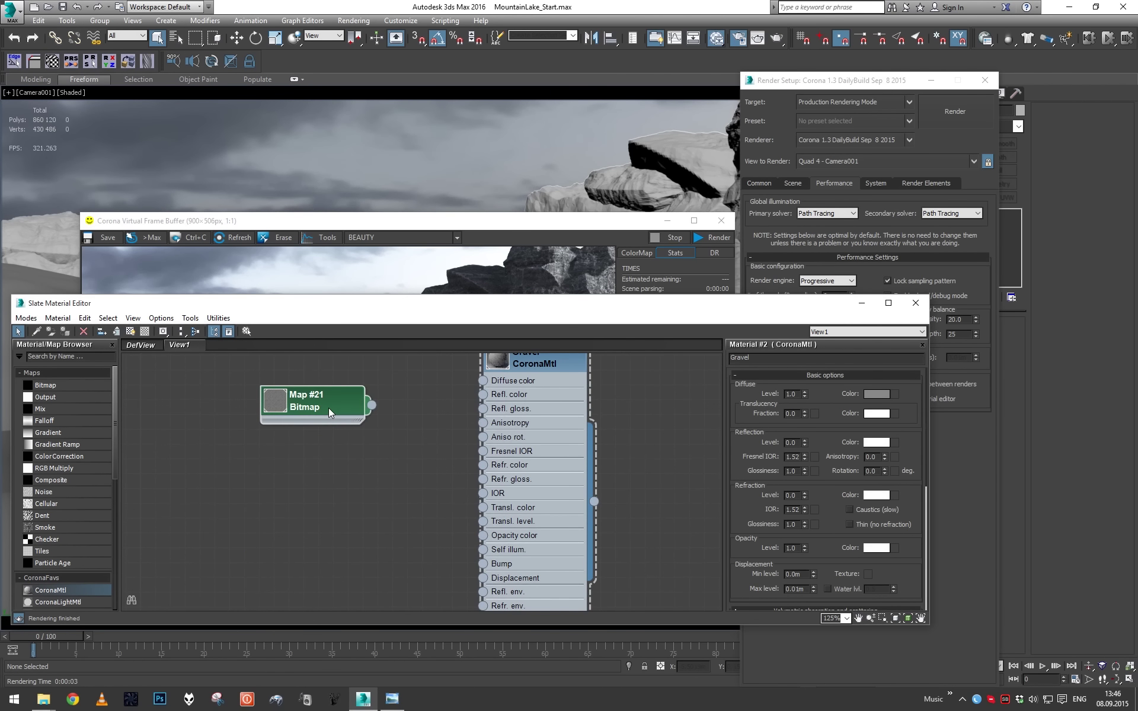
left_click(328, 408)
scroll(452, 479, "down", 1)
left_click_drag(562, 407, 529, 416)
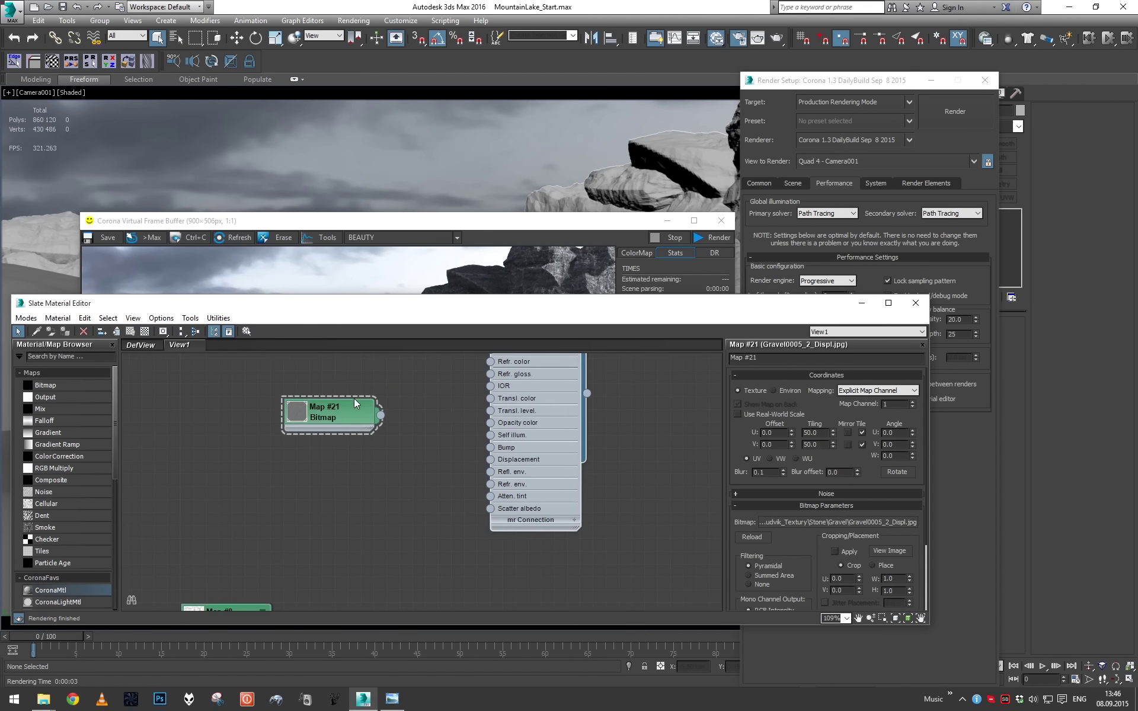
scroll(417, 408, "up", 1)
left_click_drag(339, 483, 475, 521)
- Raise the Gravel material's Bump amount to 4.0 in its Maps rollout
left_click(502, 513)
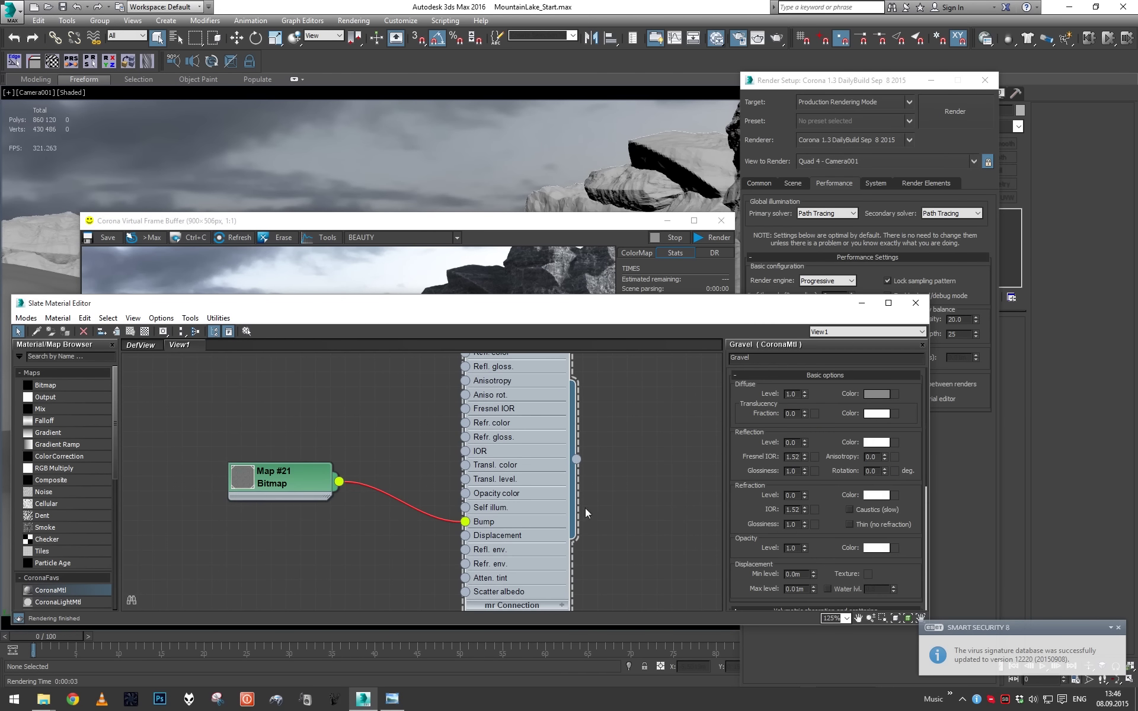
left_click_drag(758, 530, 731, 354)
scroll(803, 505, "up", 3)
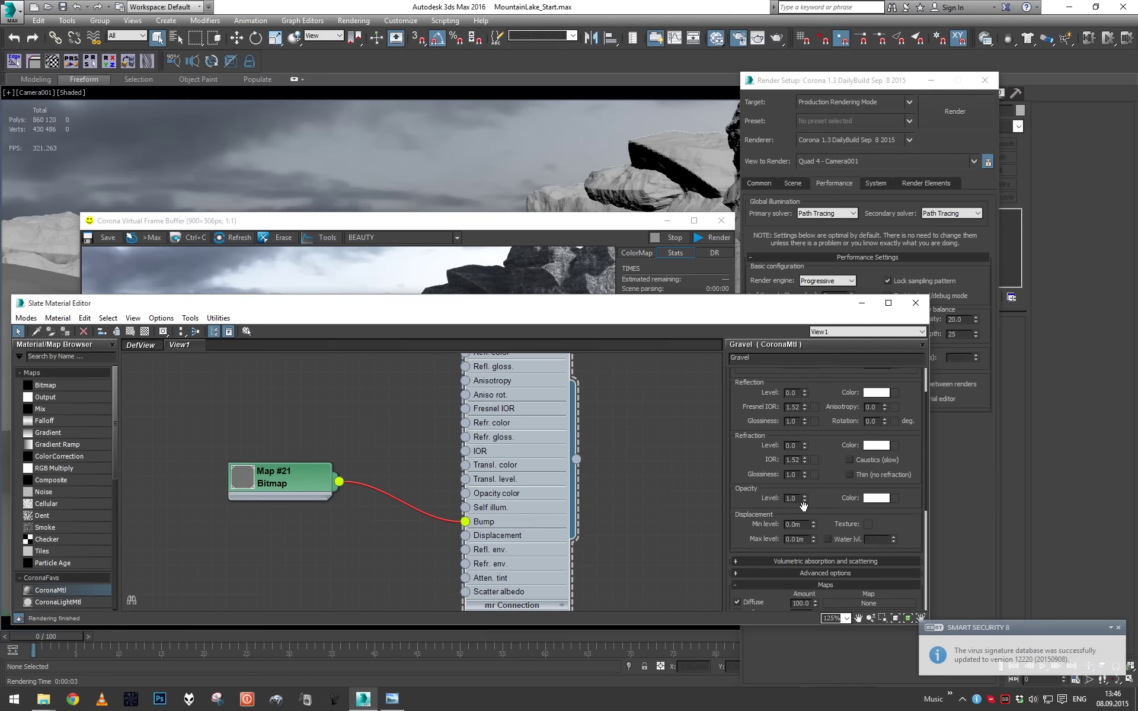
scroll(803, 510, "down", 5)
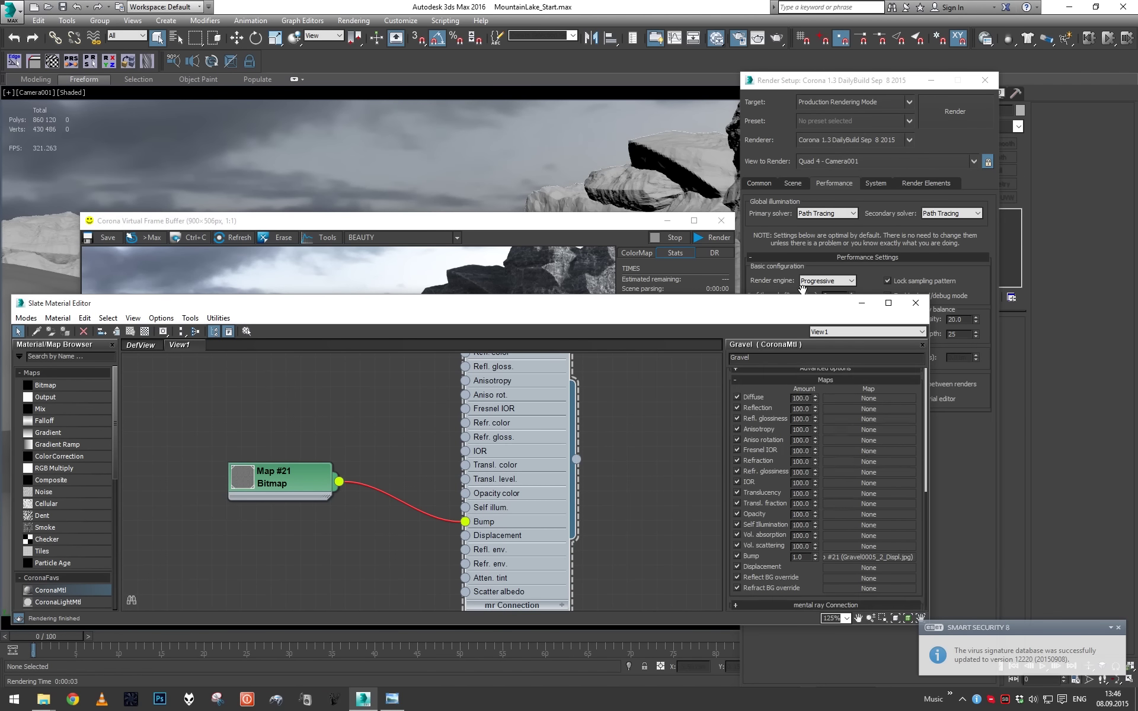
double_click(800, 557)
type("4")
key("Return")
- Render the lake with the 4.0 bump in the Corona VFB, then cancel it
left_click(530, 285)
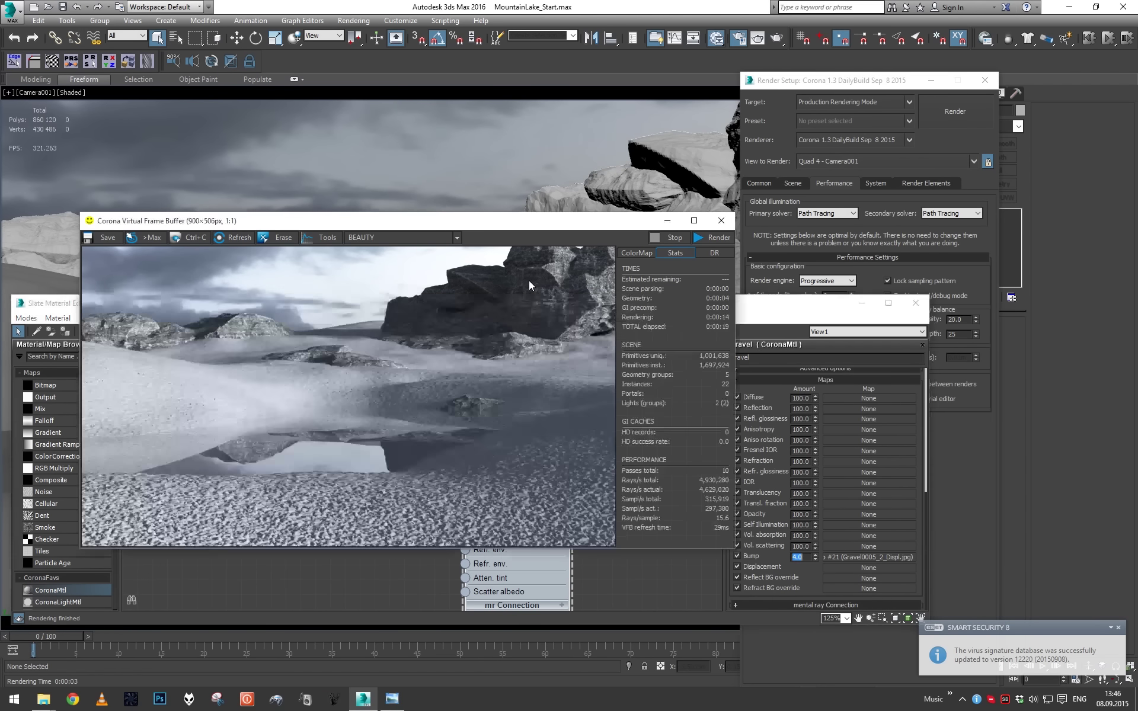
left_click(718, 238)
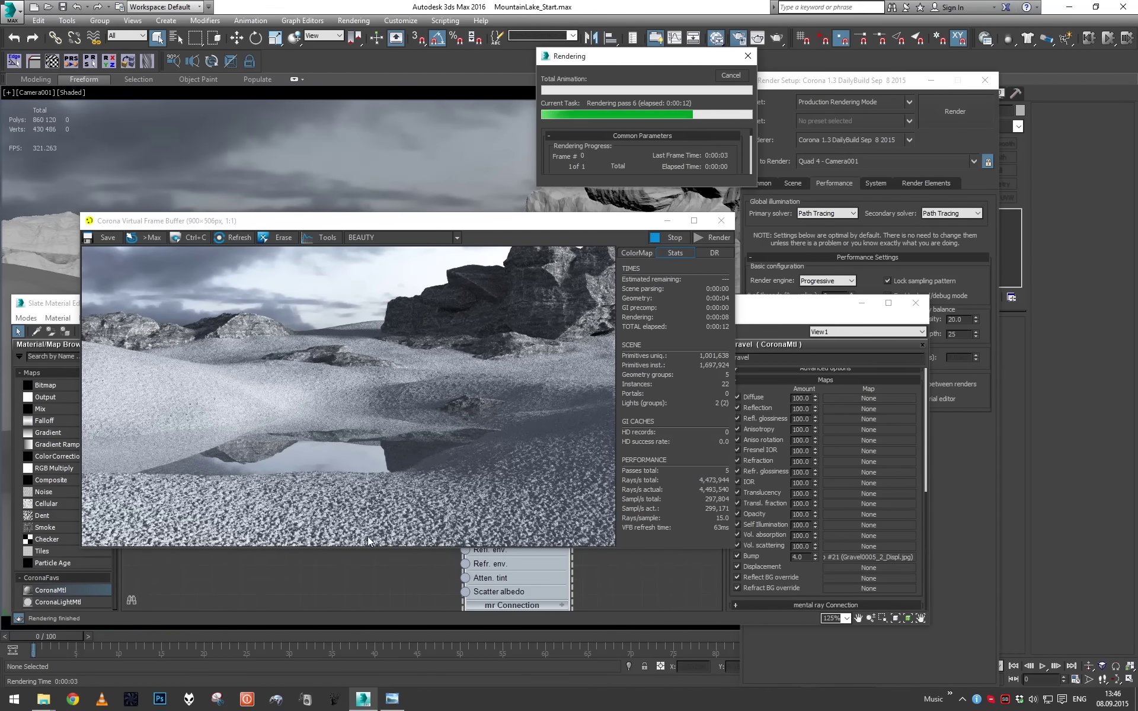
scroll(372, 517, "up", 1)
scroll(436, 474, "down", 1)
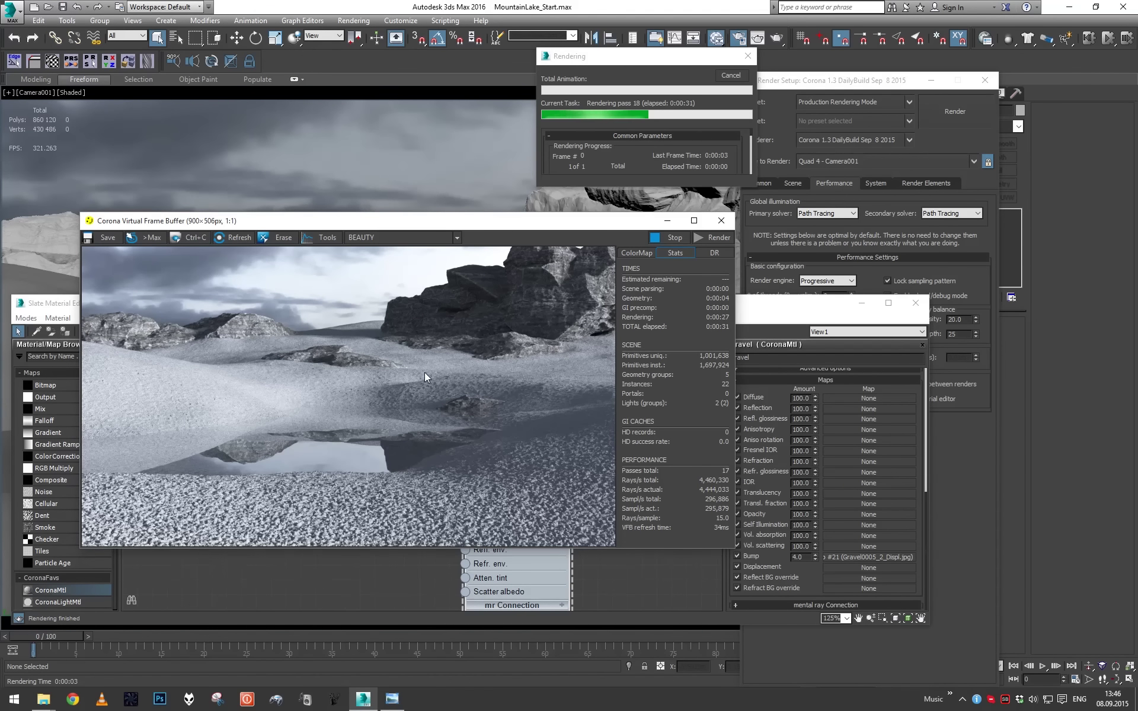
left_click(730, 75)
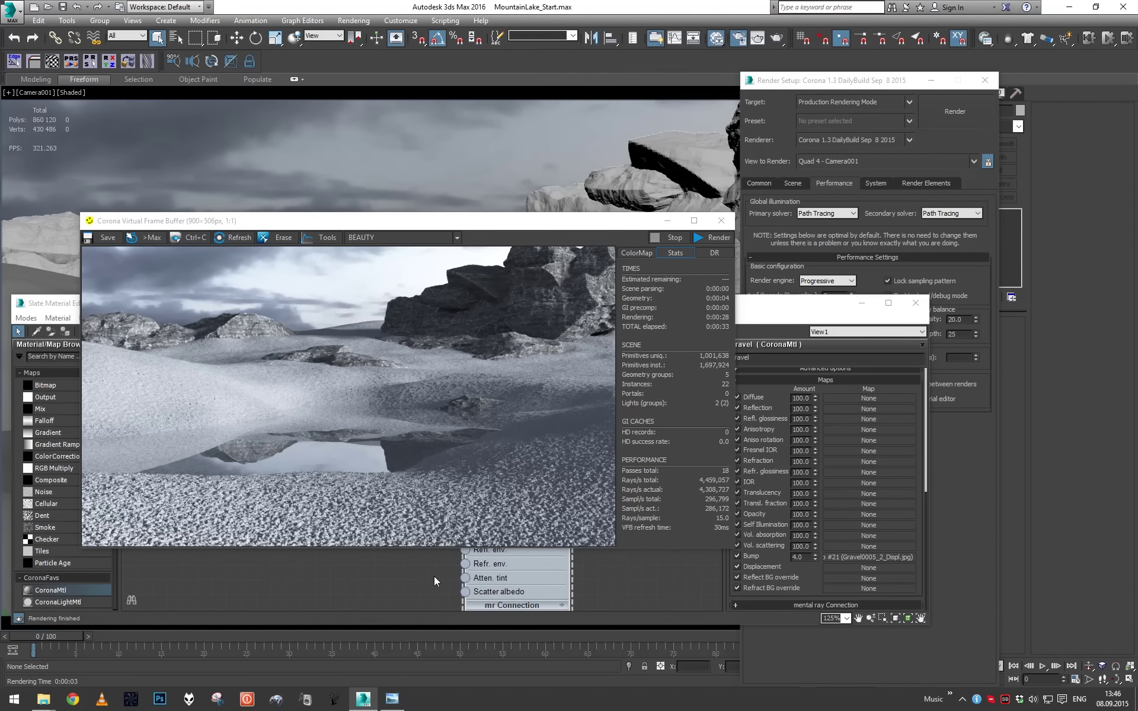
- Set the Map #21 bitmap's Coordinates Blur to 0.05 and render again
left_click(868, 557)
double_click(764, 473)
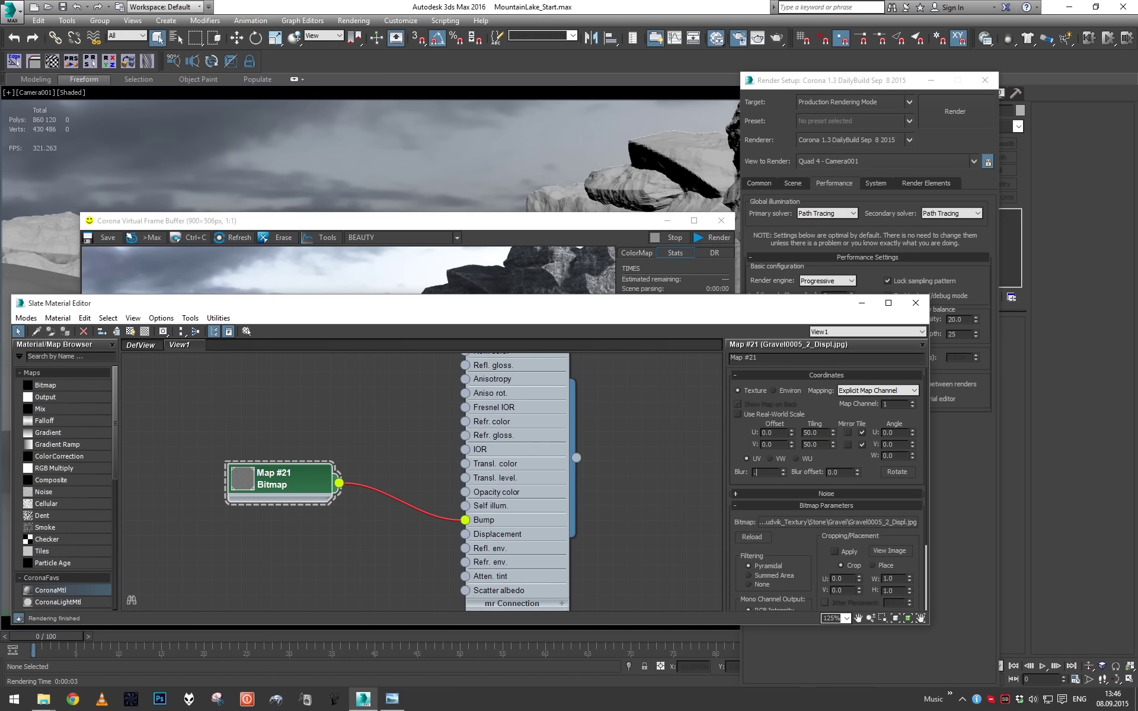
type("0.05")
key("Return")
left_click(714, 237)
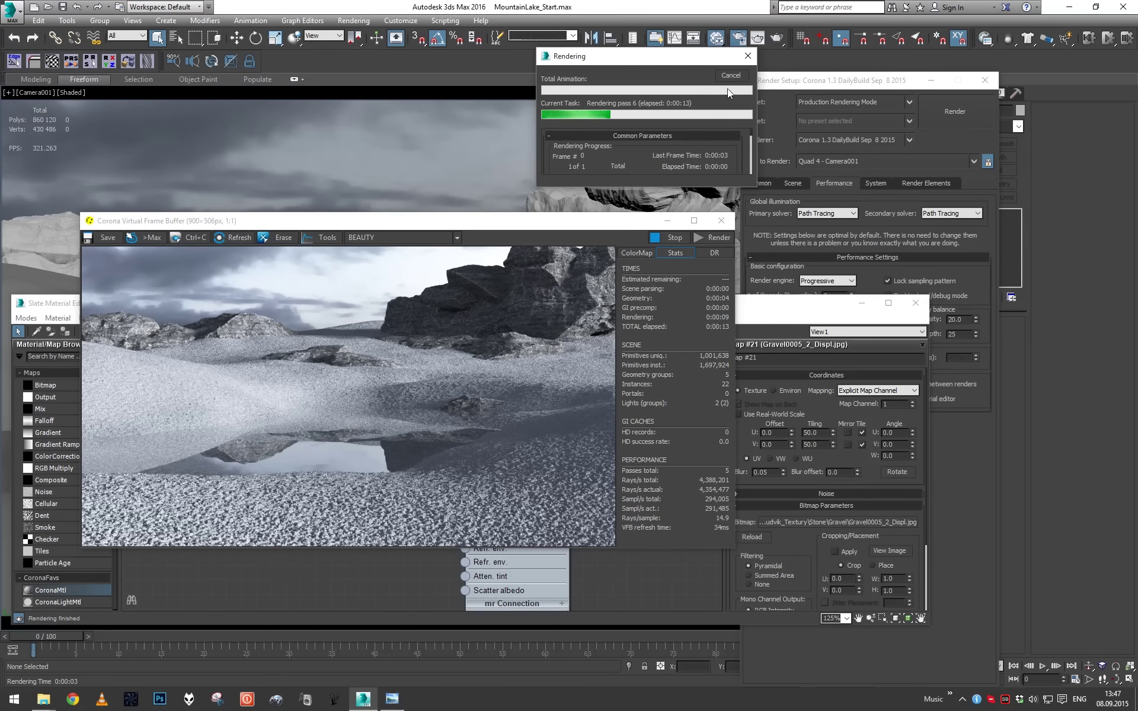
left_click_drag(593, 220, 620, 219)
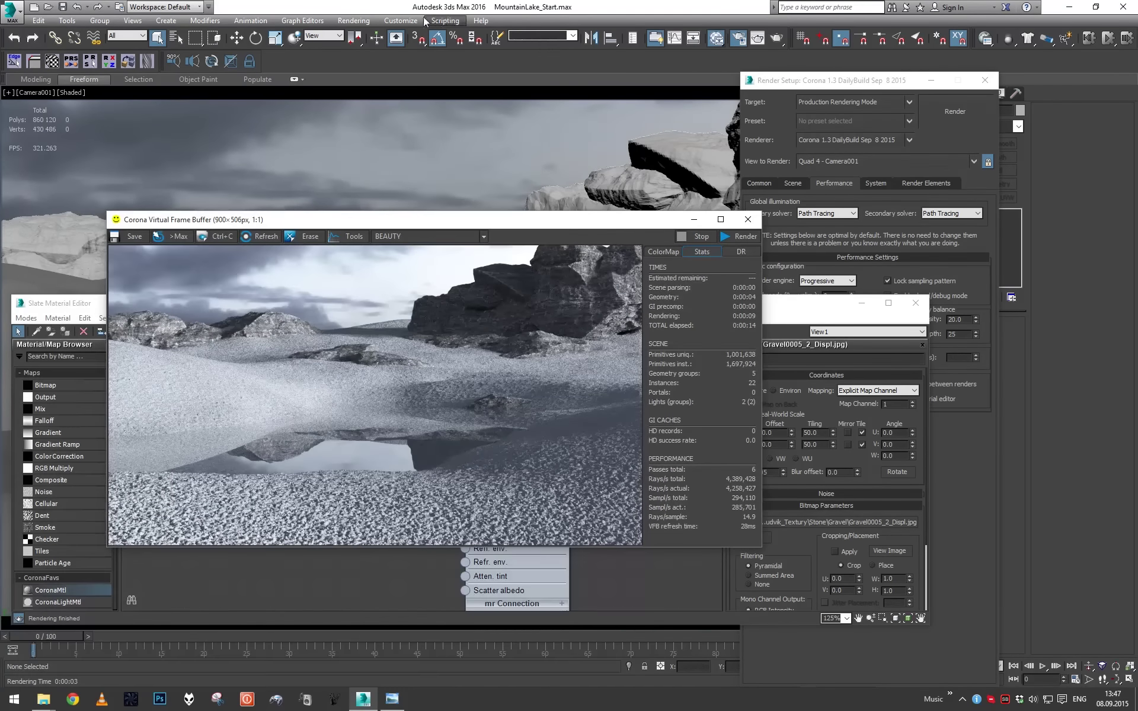
- Store the bump render in RAM Player channel A via Compare Media in RAM Player
left_click(333, 22)
left_click(402, 376)
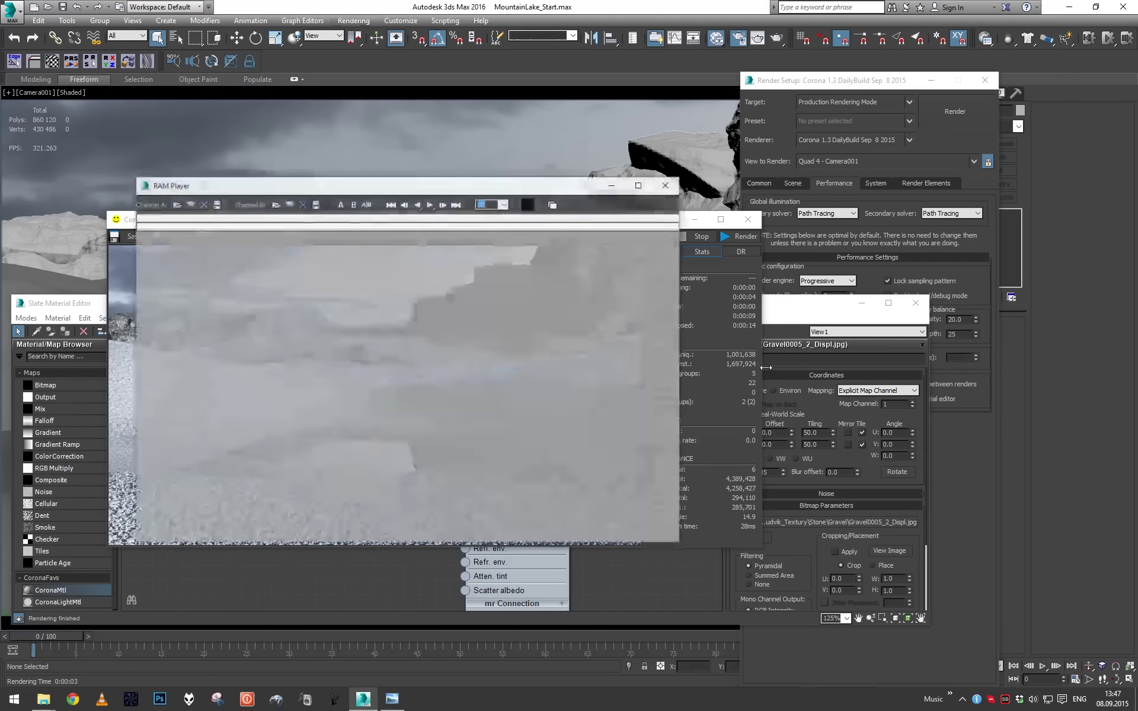
left_click(190, 204)
left_click(432, 425)
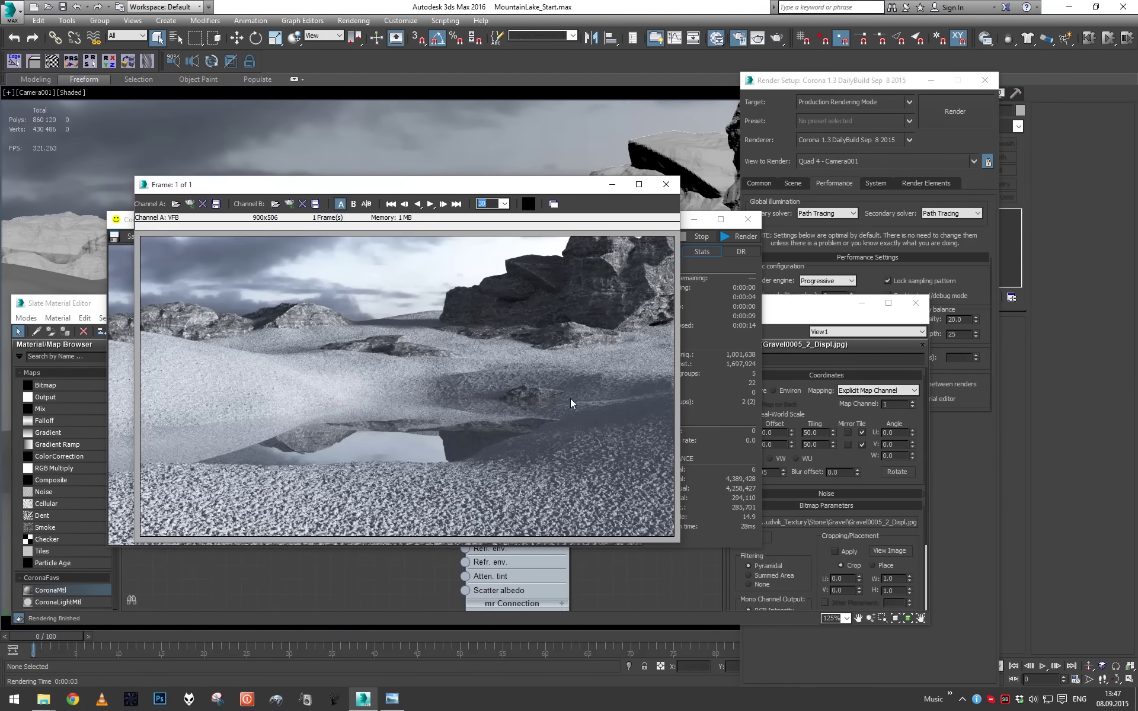
left_click(614, 186)
- Disconnect the bitmap from the Bump input and set displacement screen size to 1.0 px
left_click(568, 575)
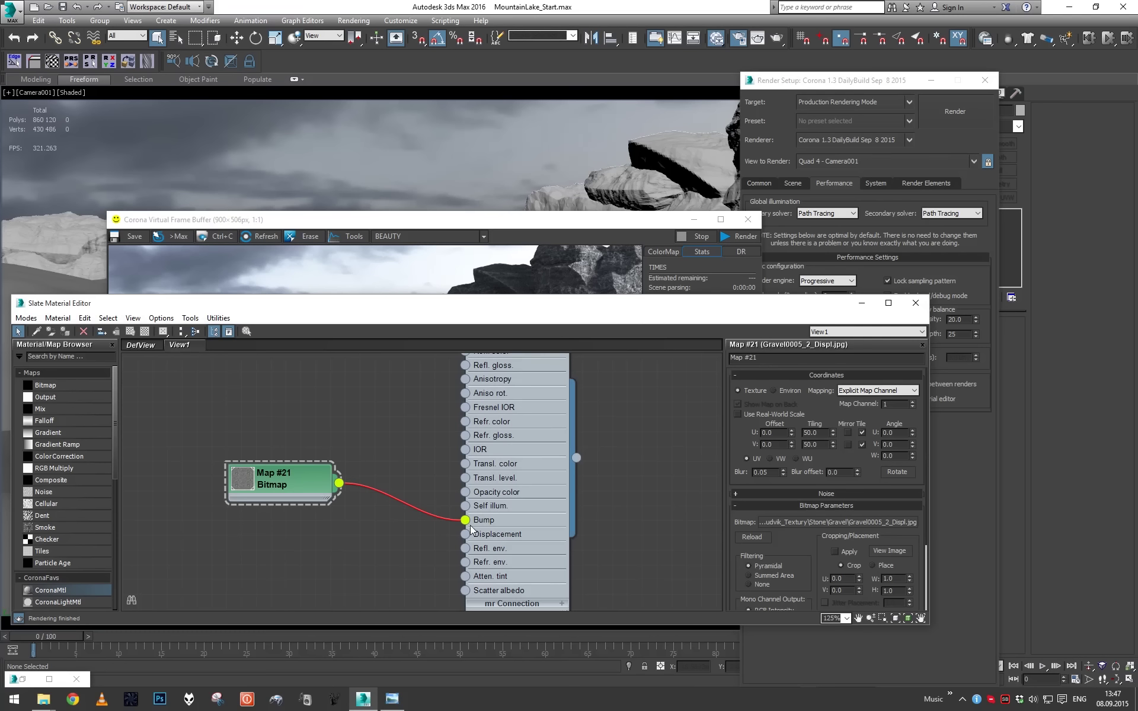
left_click_drag(467, 524, 409, 525)
left_click(952, 472)
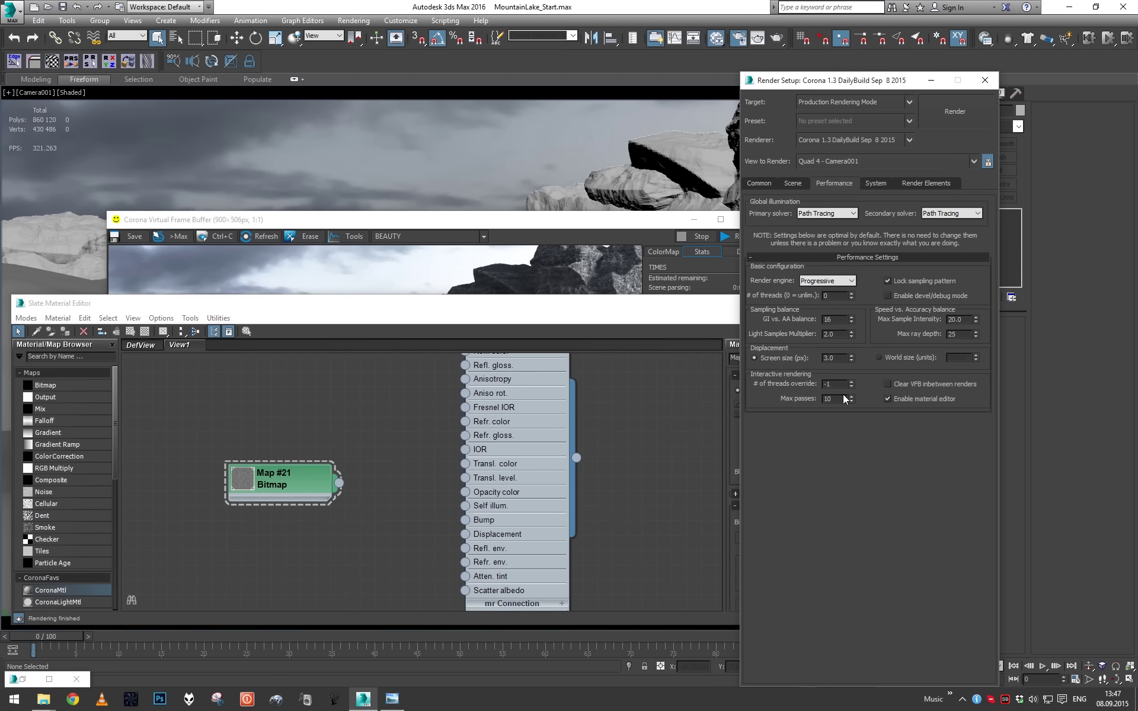
double_click(831, 357)
type("1")
left_click(569, 294)
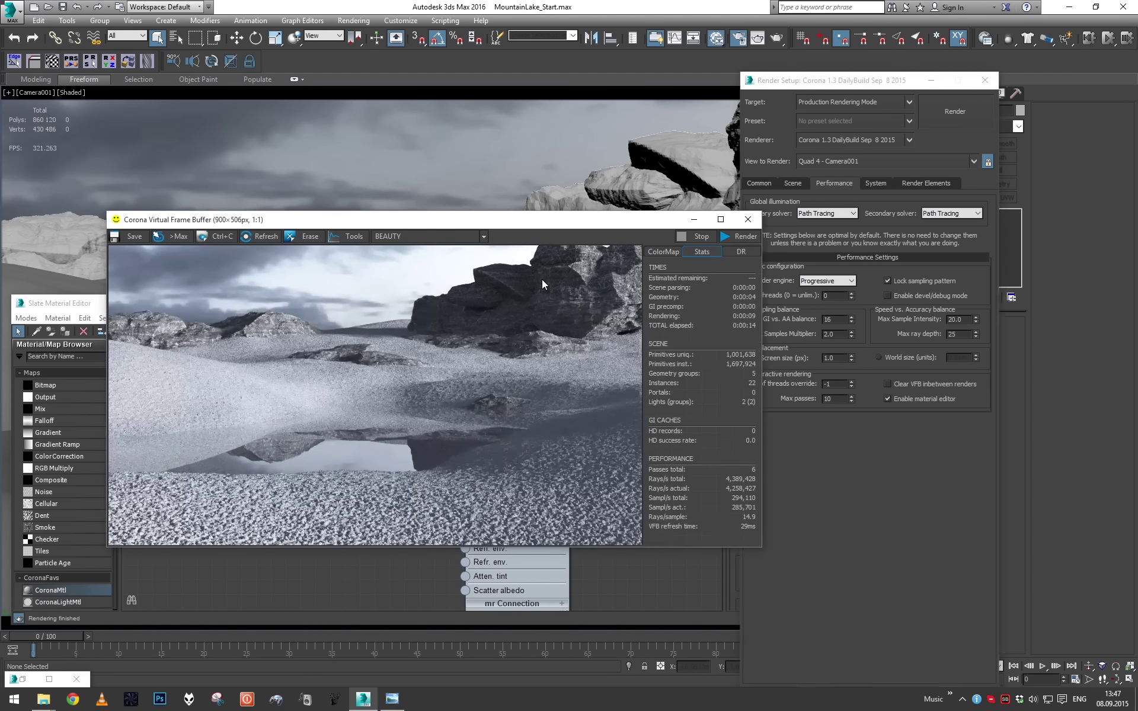
- Render the lake with fine displacement and no bump, stopping after nine passes
left_click(23, 679)
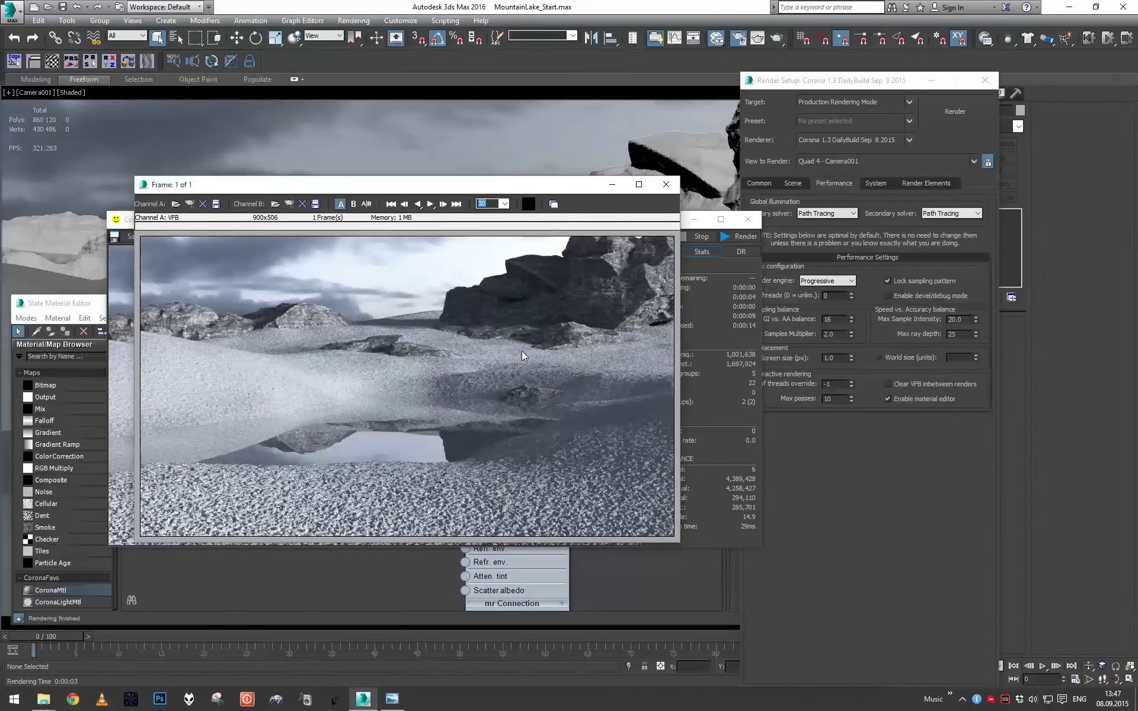
left_click(613, 189)
left_click(738, 236)
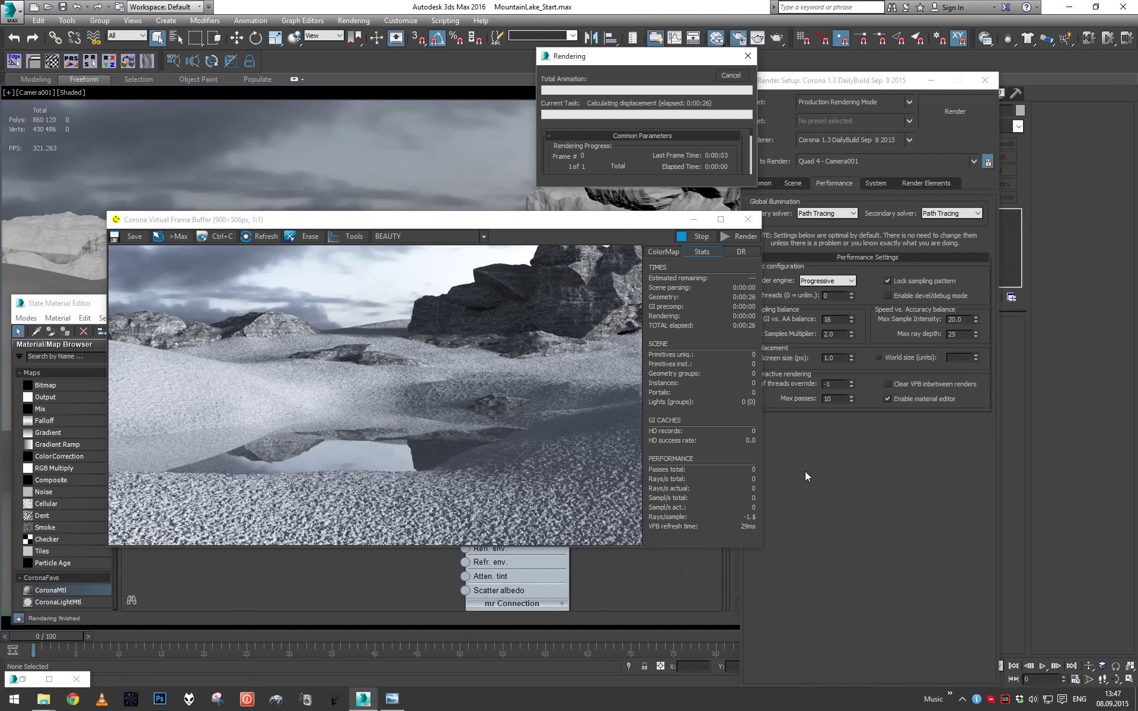
left_click_drag(275, 223, 258, 230)
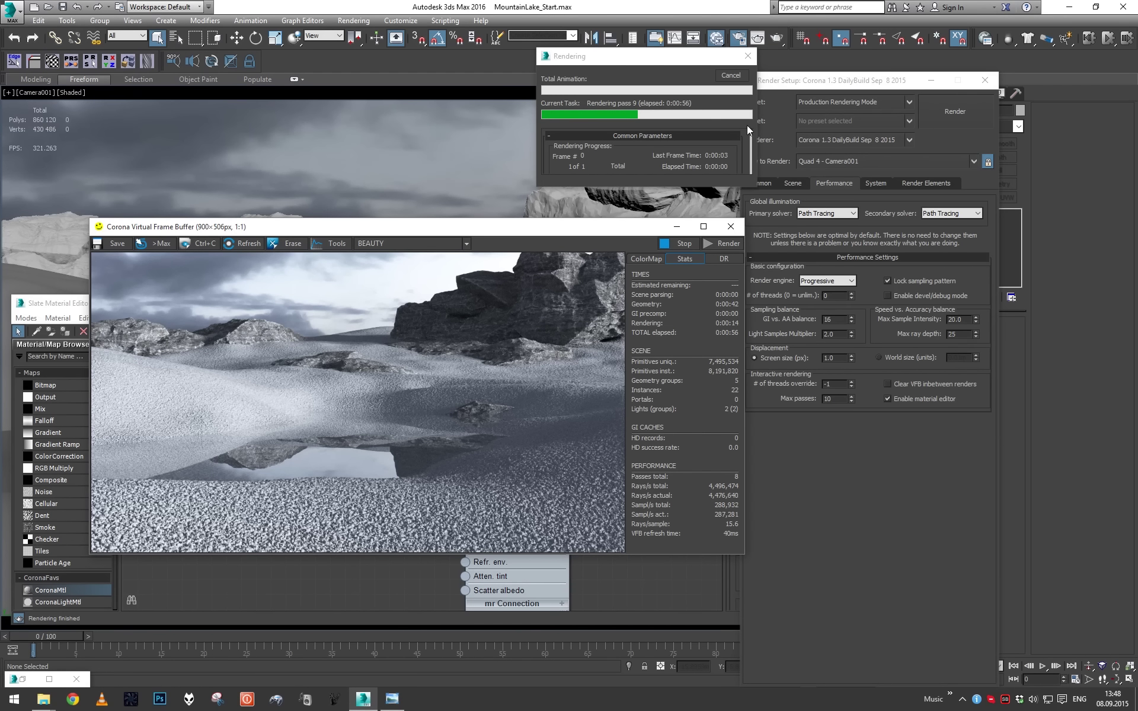
left_click(731, 75)
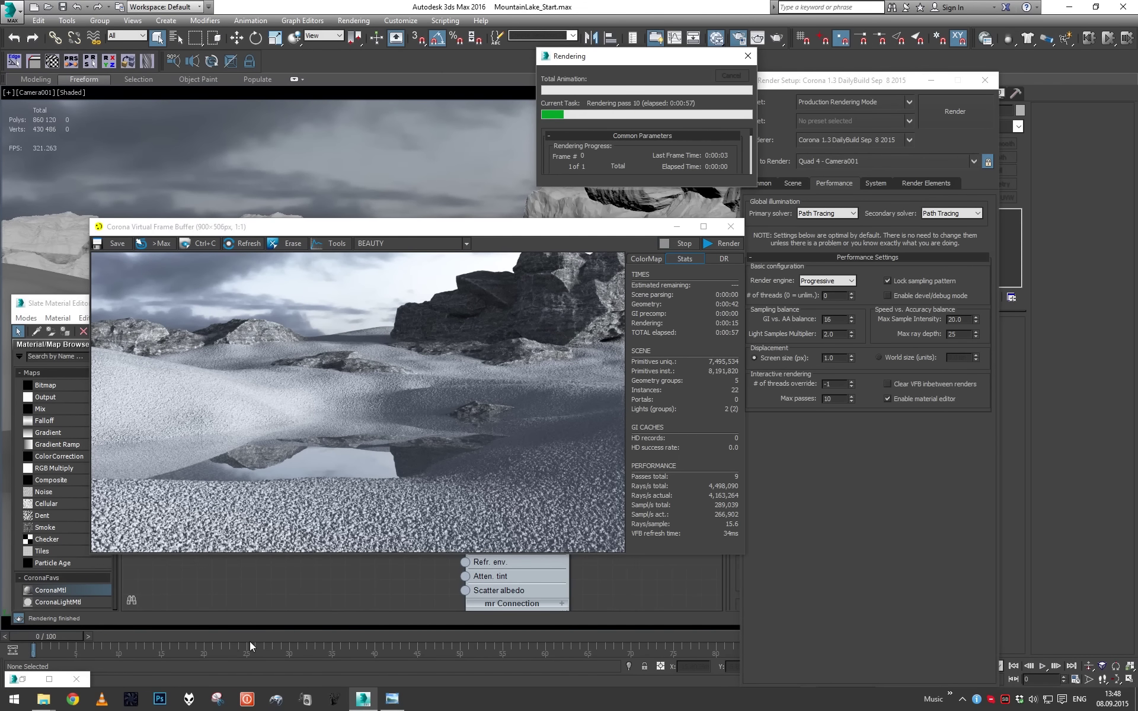
- Load the fine-displacement render into RAM Player channel B and sweep the A/B split to compare
left_click(22, 679)
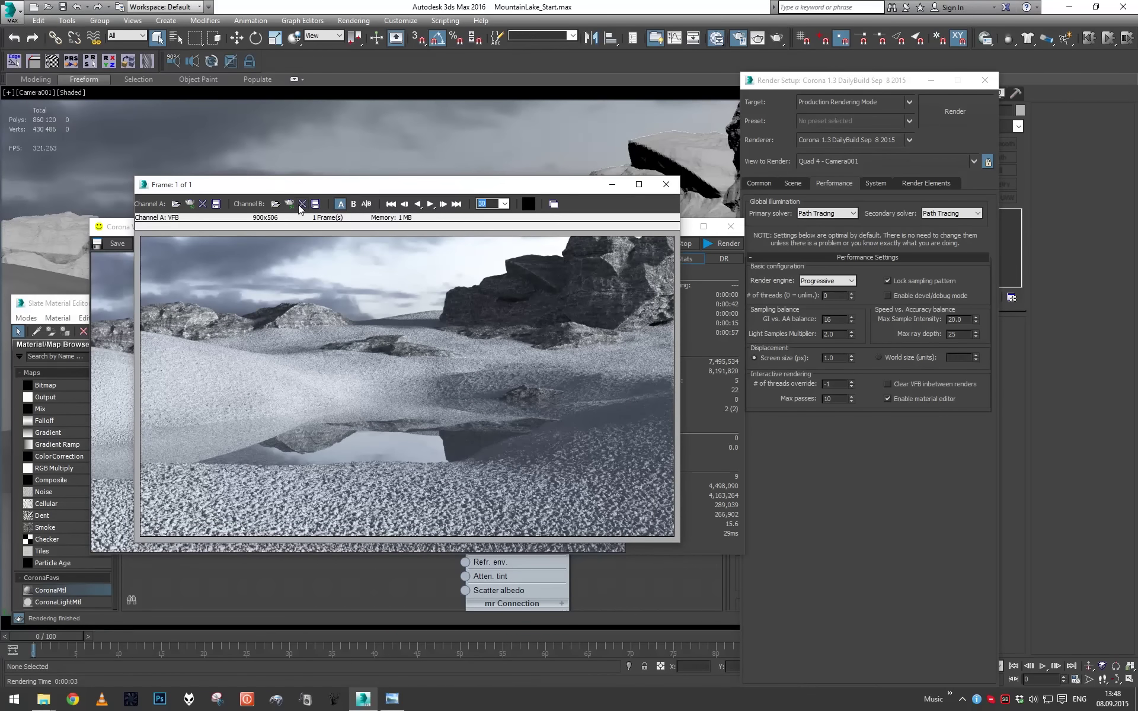
left_click(289, 204)
left_click(438, 418)
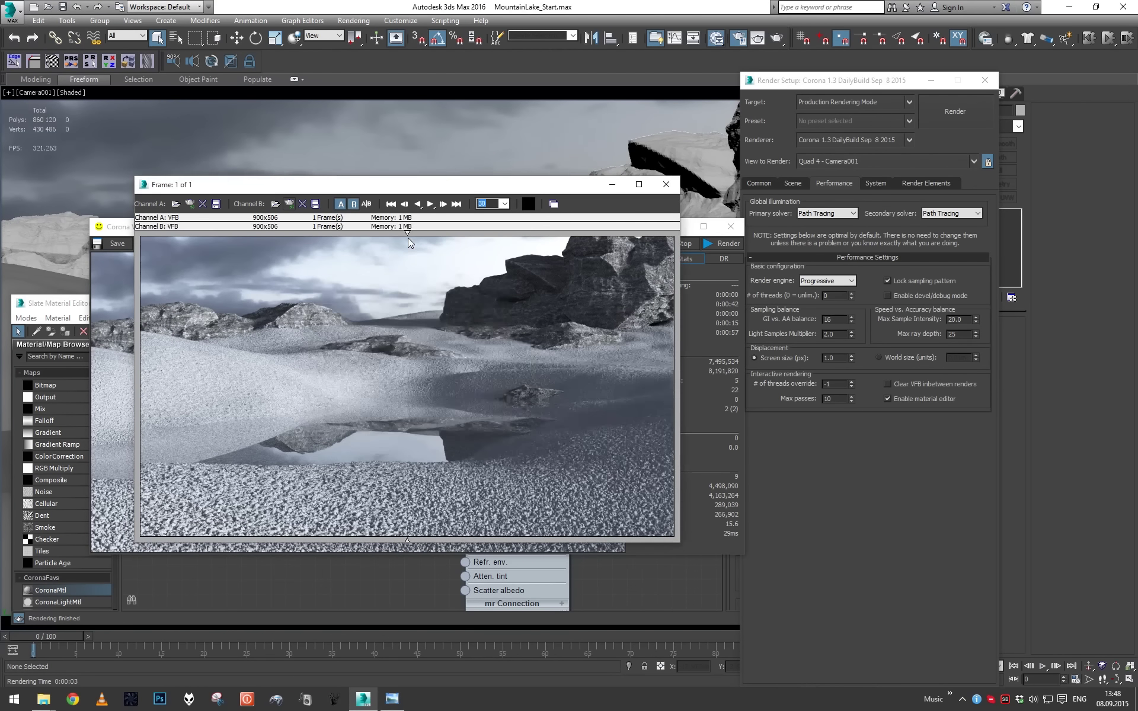
mouse_move(408, 237)
left_mouse_down()
mouse_move(265, 243)
mouse_move(513, 280)
mouse_move(333, 306)
mouse_move(582, 321)
mouse_move(418, 339)
mouse_move(613, 357)
mouse_move(191, 360)
mouse_move(478, 390)
mouse_move(278, 390)
mouse_move(625, 407)
mouse_move(257, 390)
mouse_move(567, 418)
mouse_move(340, 411)
mouse_move(657, 420)
mouse_move(360, 435)
left_mouse_up()
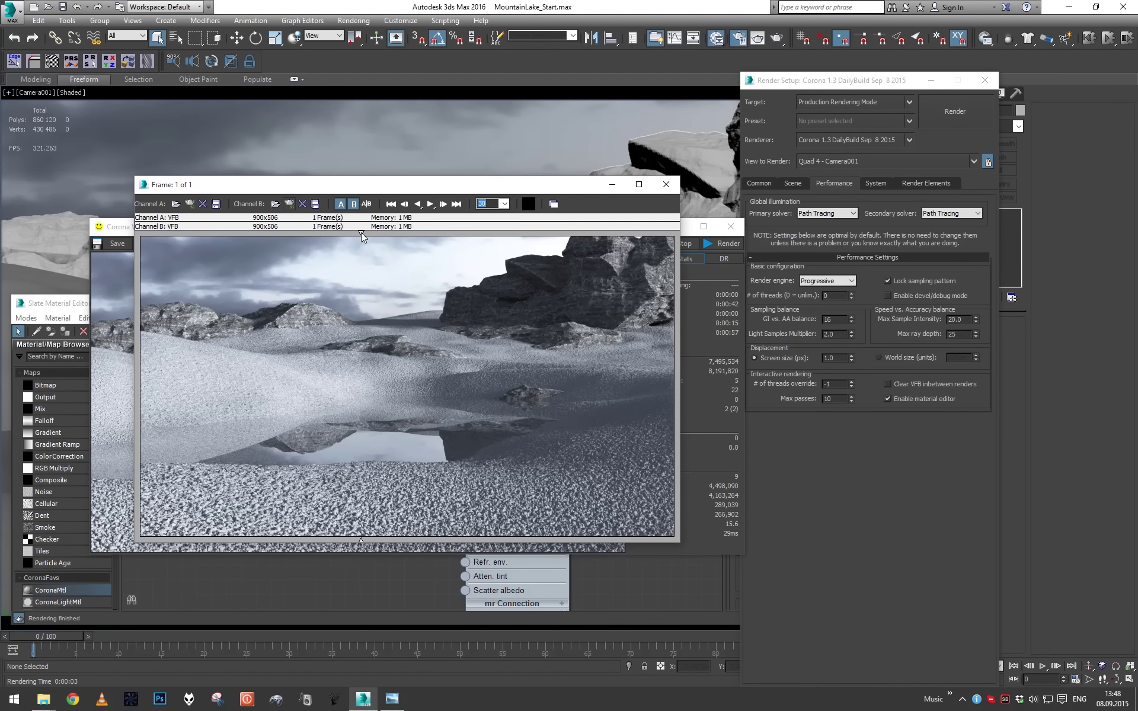
mouse_move(361, 232)
left_mouse_down()
mouse_move(435, 233)
mouse_move(248, 232)
left_mouse_up()
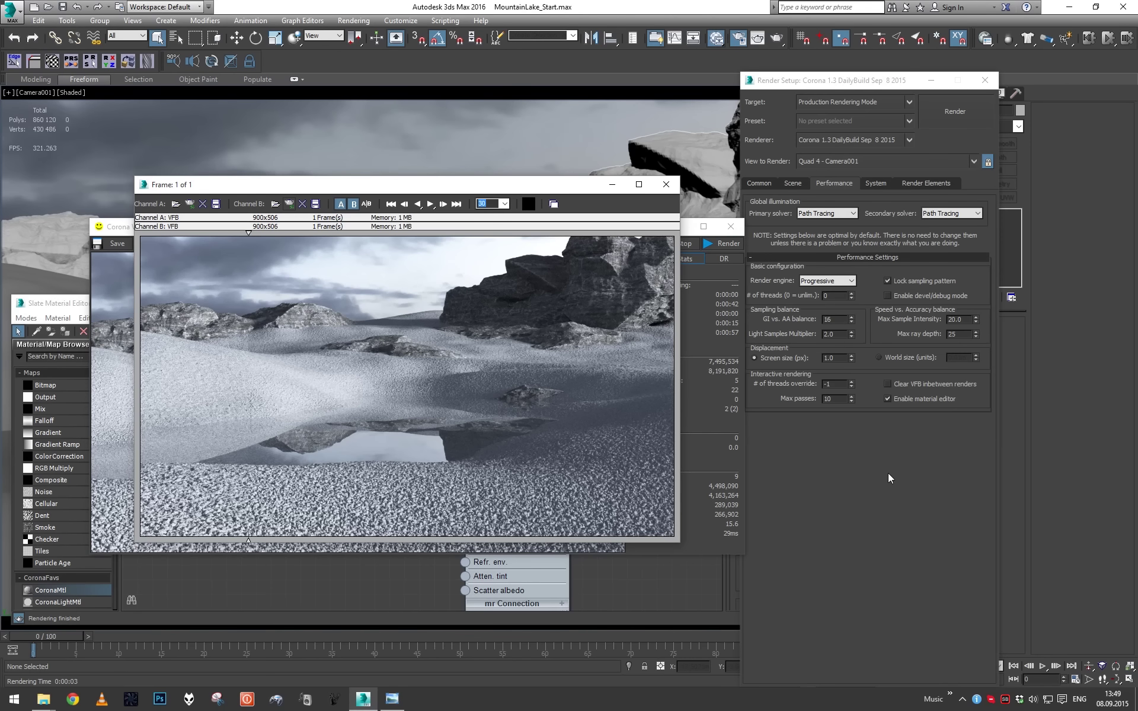
double_click(837, 358)
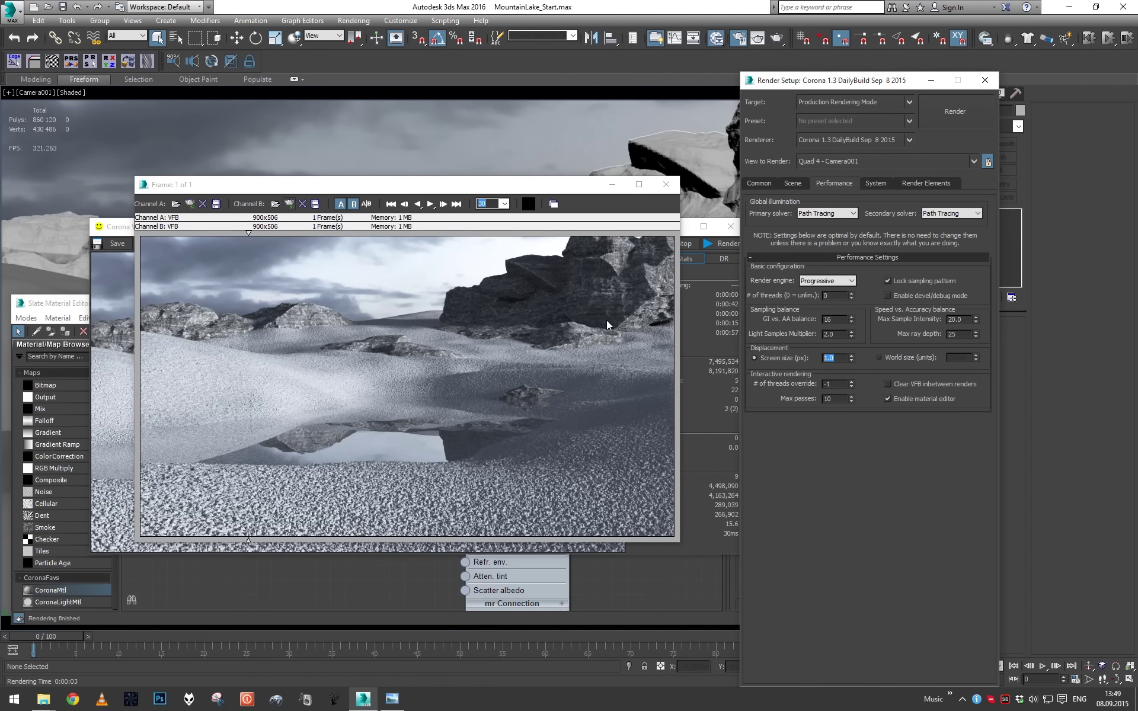
- Select Map #21 in the Slate Material Editor, then minimize the editor
left_click(836, 359)
left_click(431, 568)
left_click(307, 474)
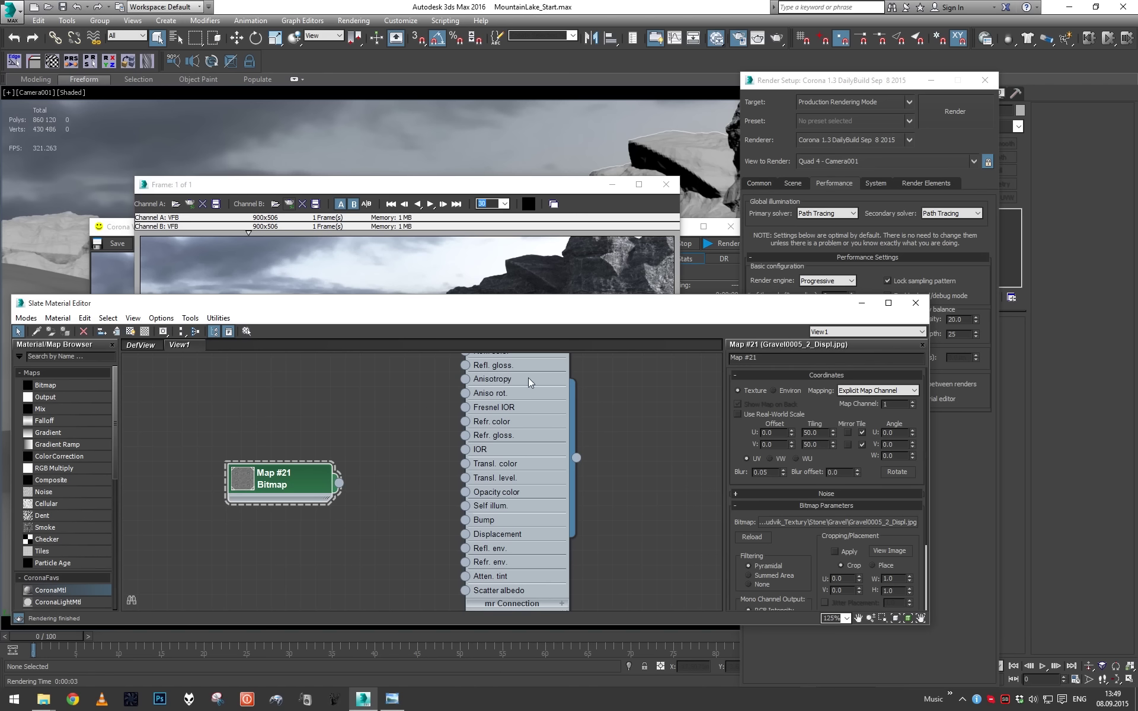
left_click(861, 303)
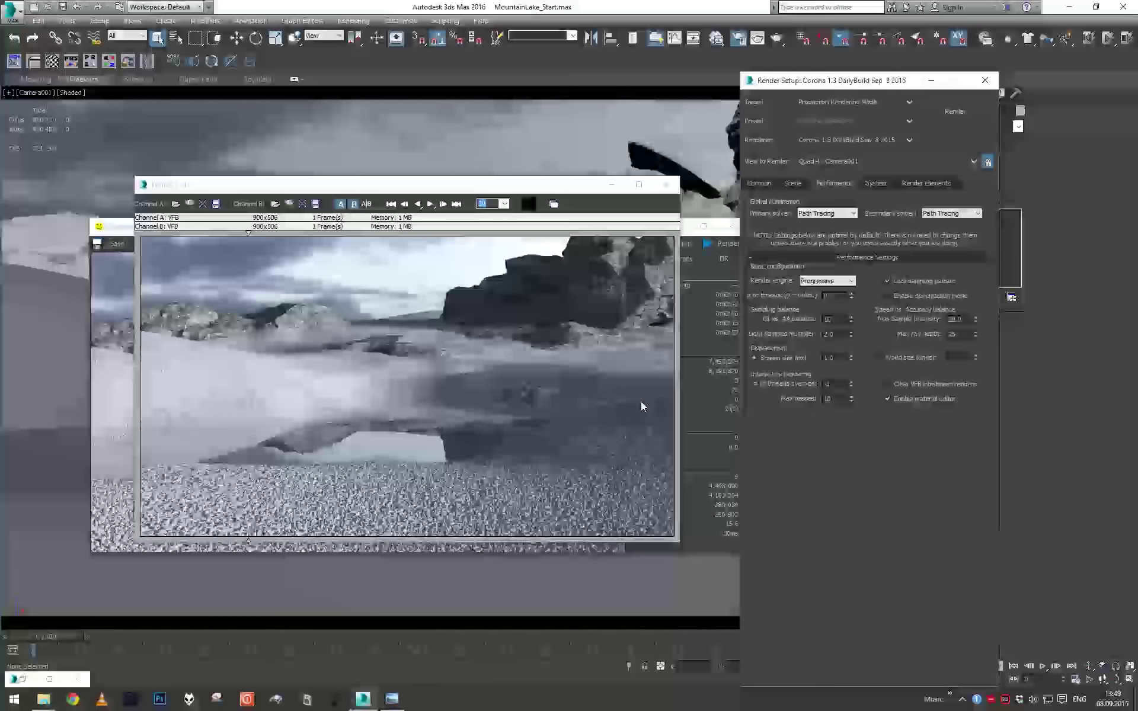